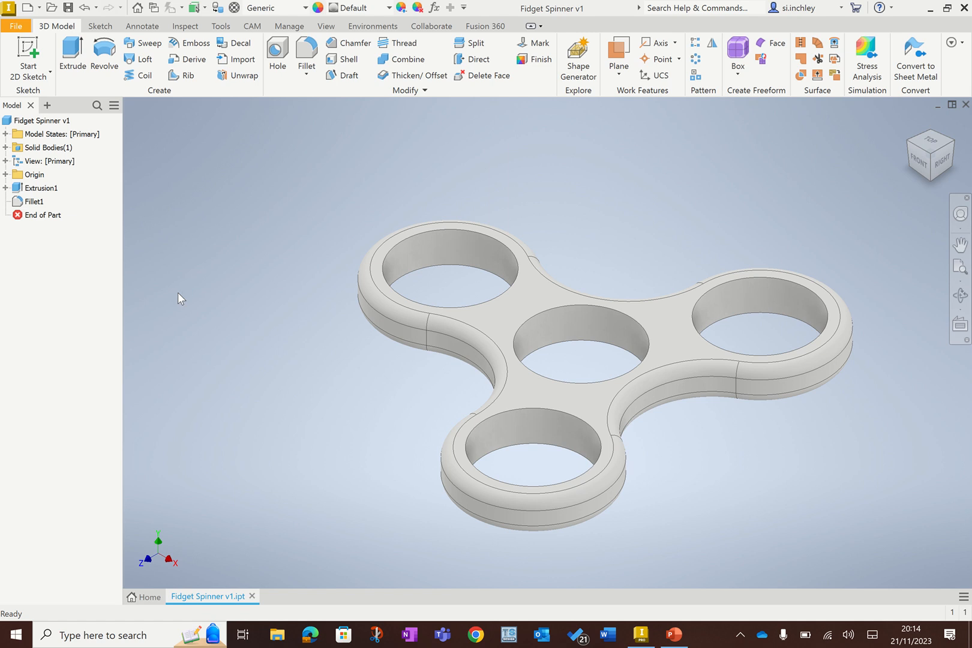
- Create a new part from the Standard (mm).ipt template in the en-US Metric template folder
left_click(15, 27)
mouse_move(43, 90)
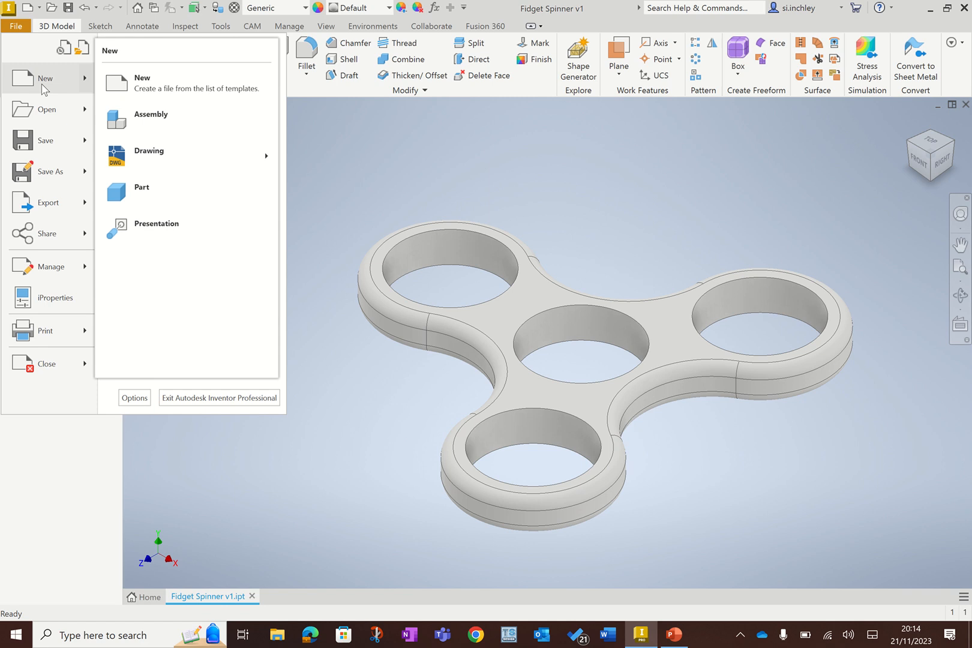
left_click(120, 87)
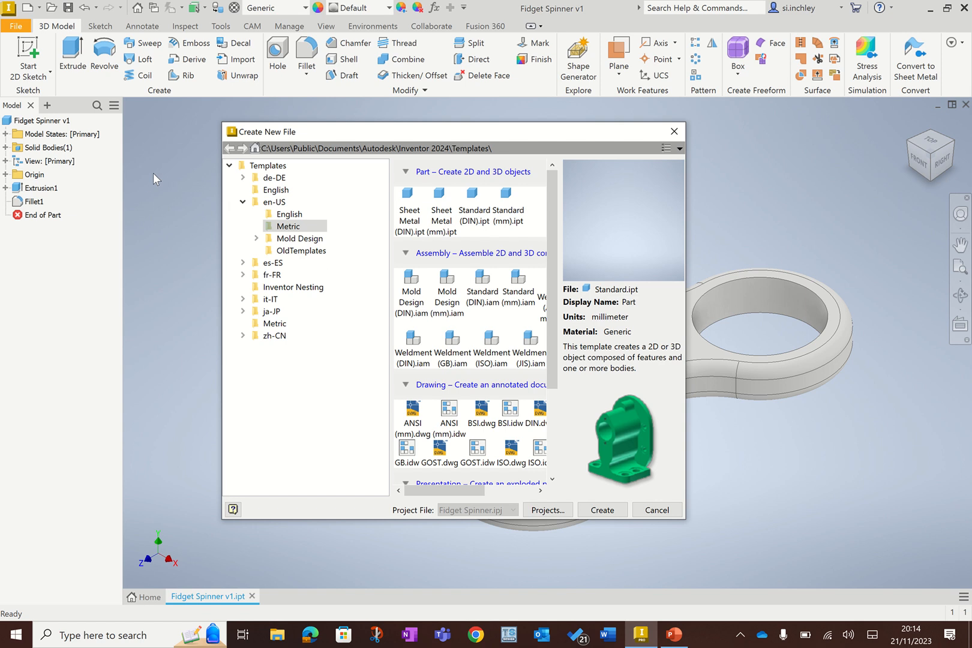
left_click(230, 166)
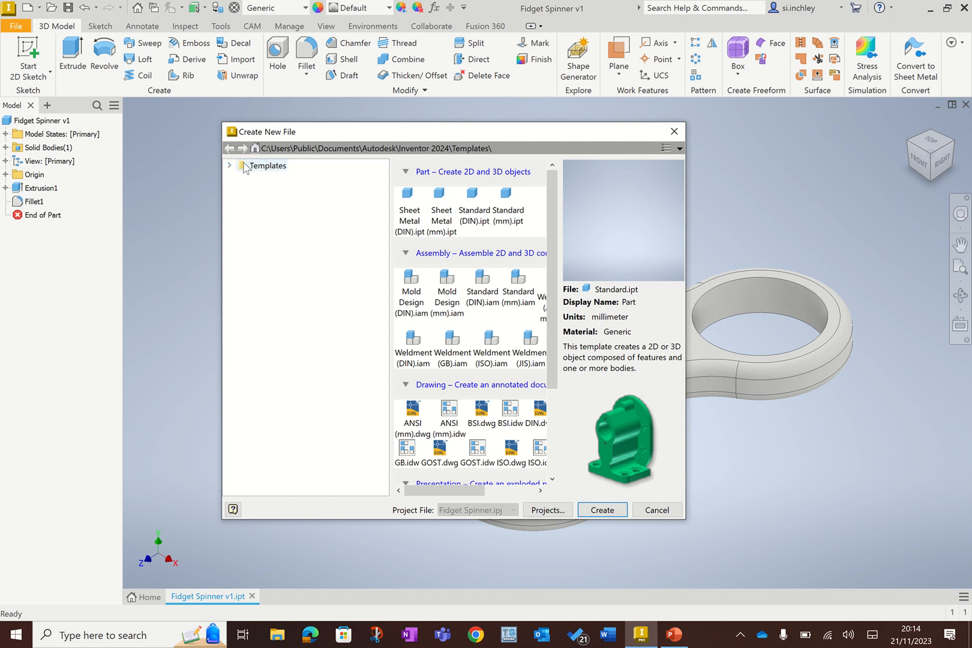
double_click(273, 166)
left_click(273, 178)
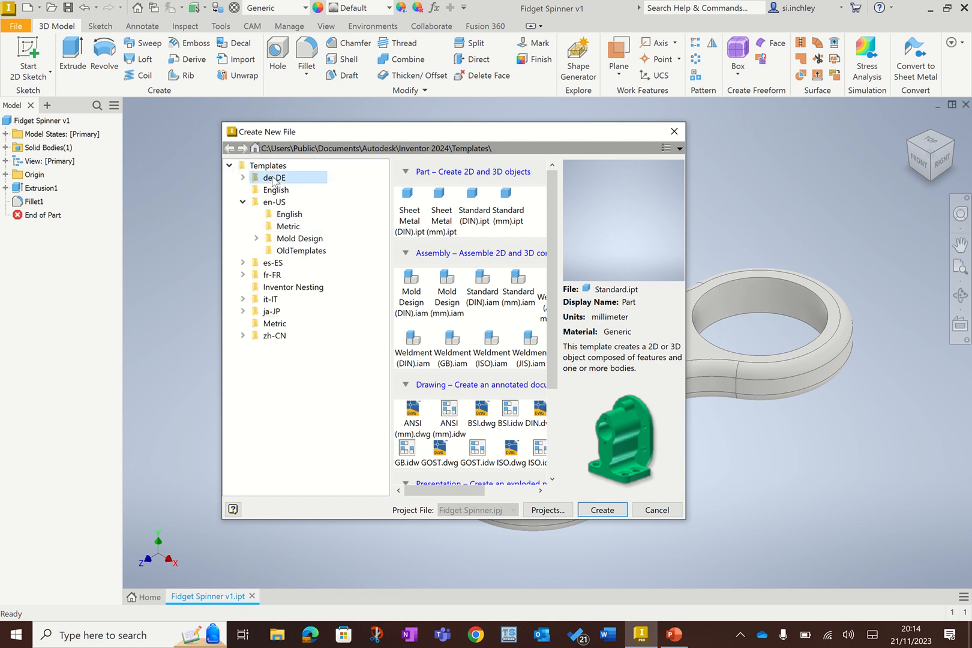
left_click(276, 191)
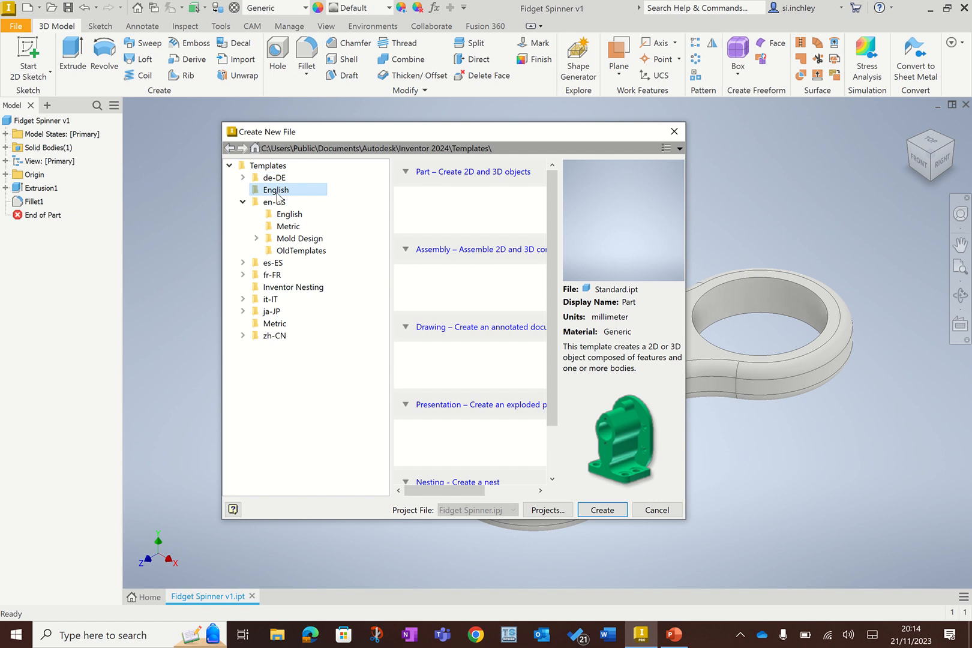
left_click(243, 203)
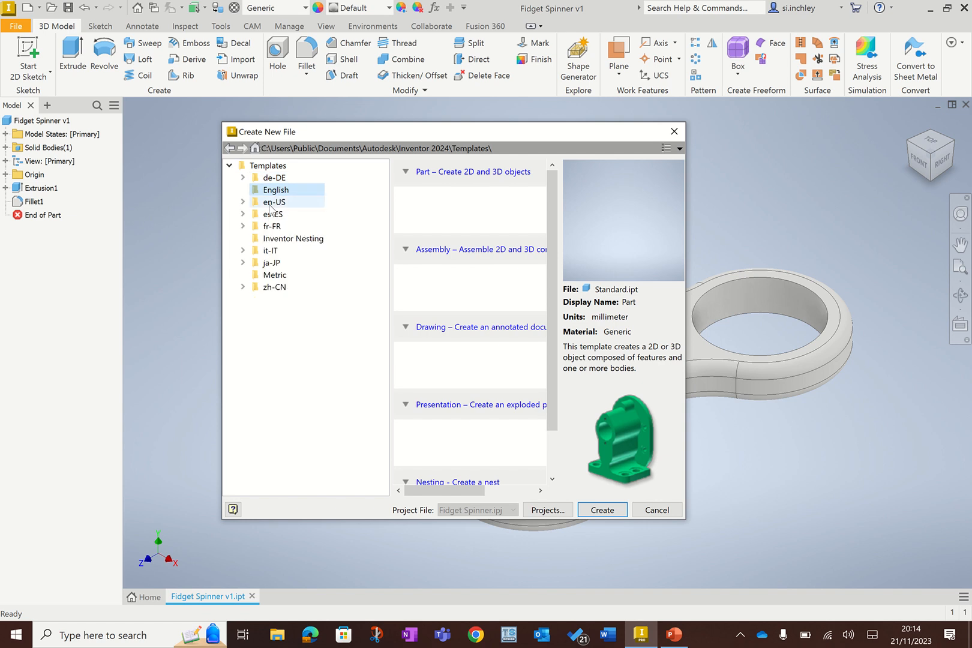
left_click(243, 202)
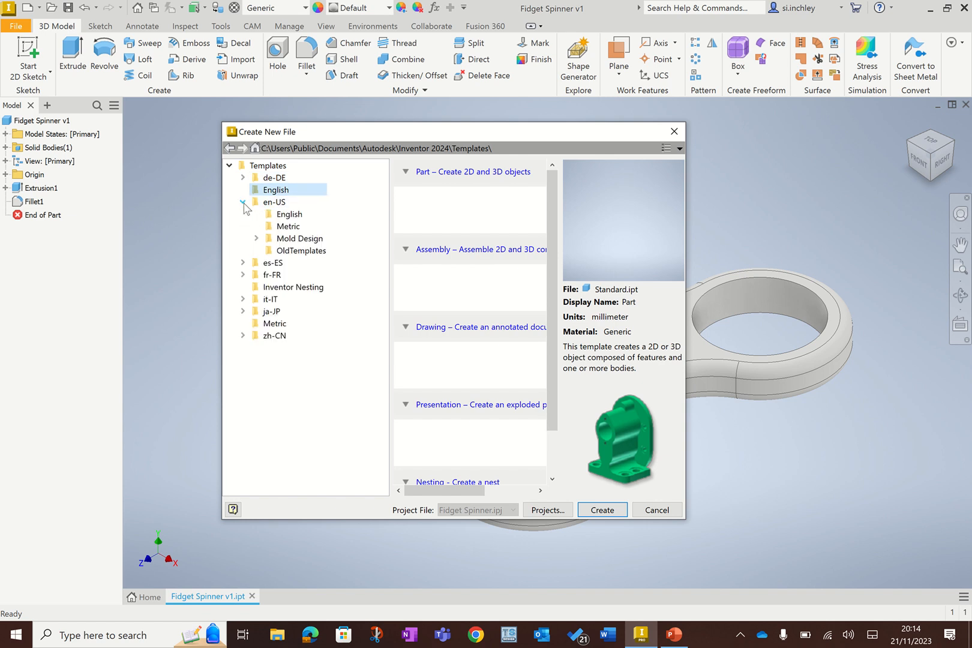
left_click(289, 227)
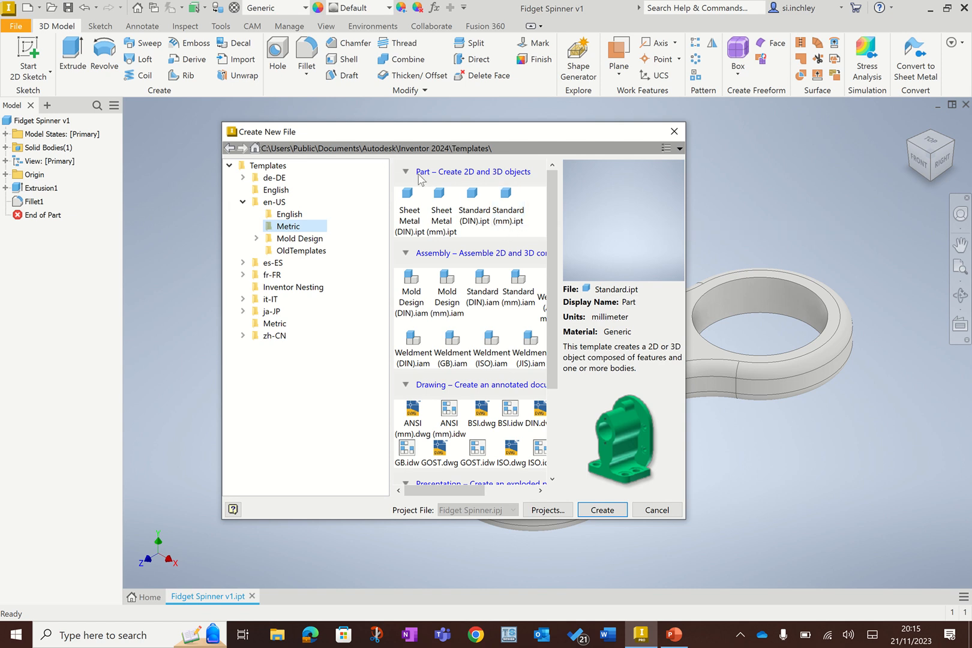
left_click(517, 223)
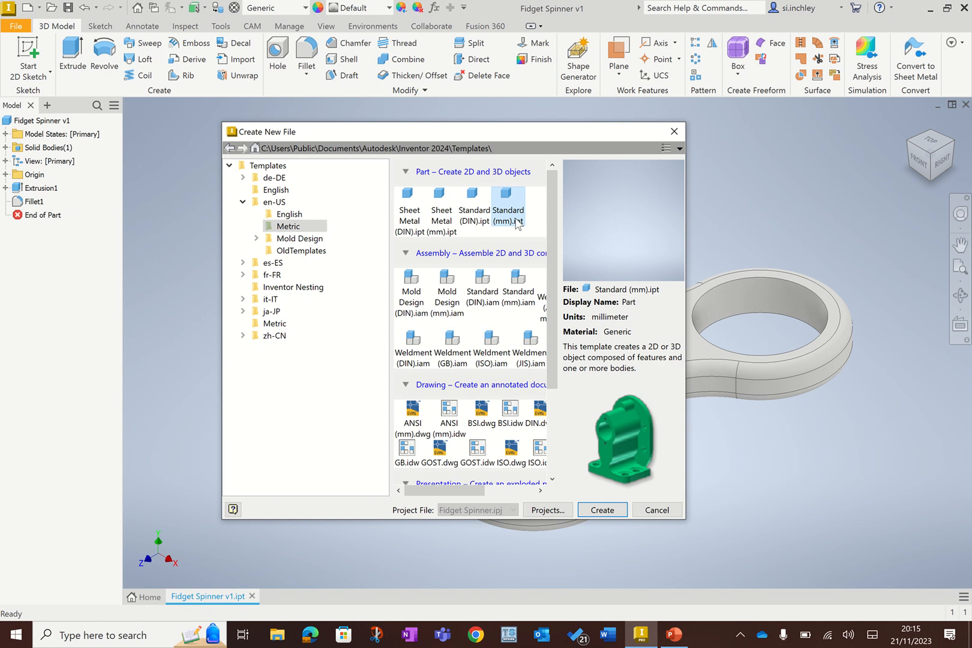
left_click(603, 509)
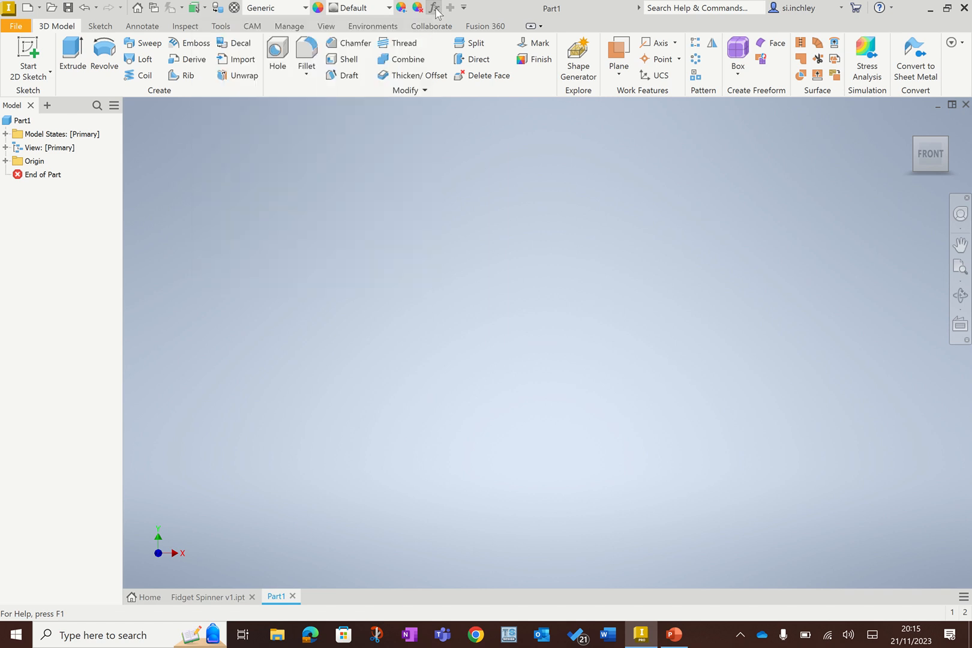
- Add a numeric user parameter named bearing_dia with a value of 22 mm to the new part
left_click(435, 9)
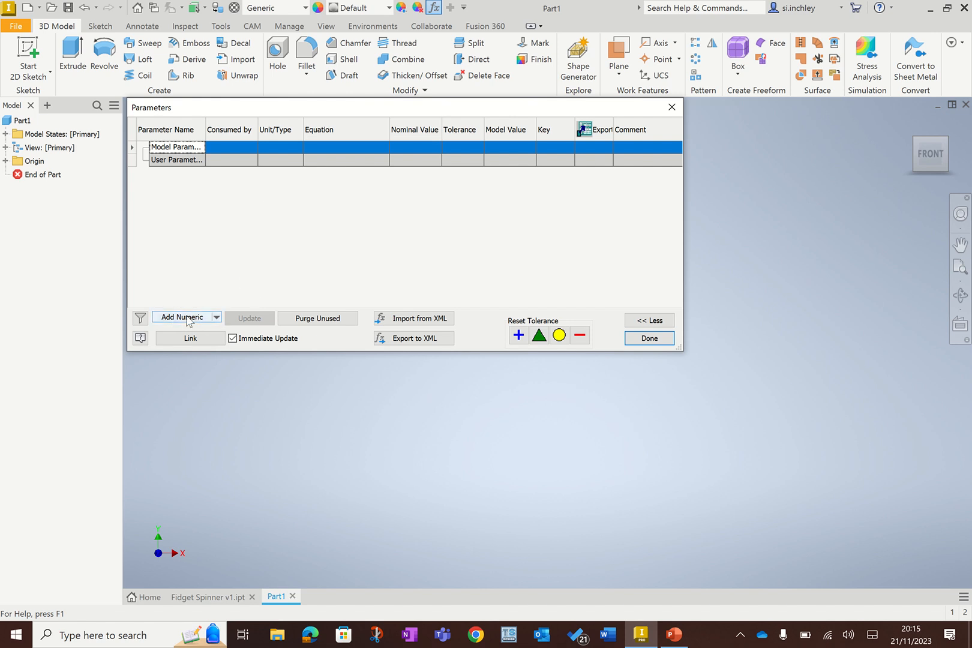
left_click(183, 317)
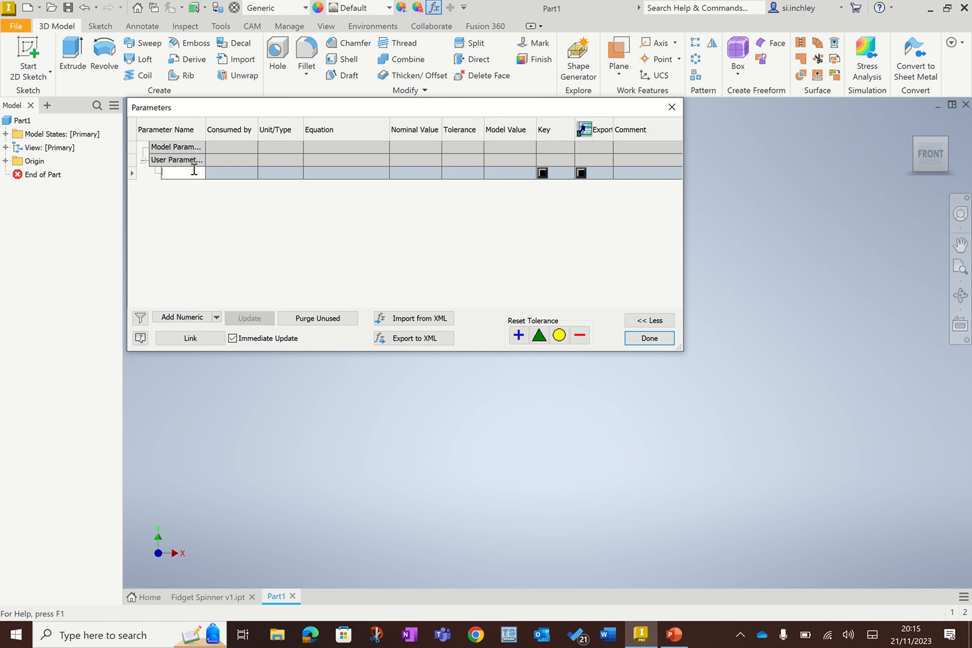
type("bearing")
type("_dia")
key("Return")
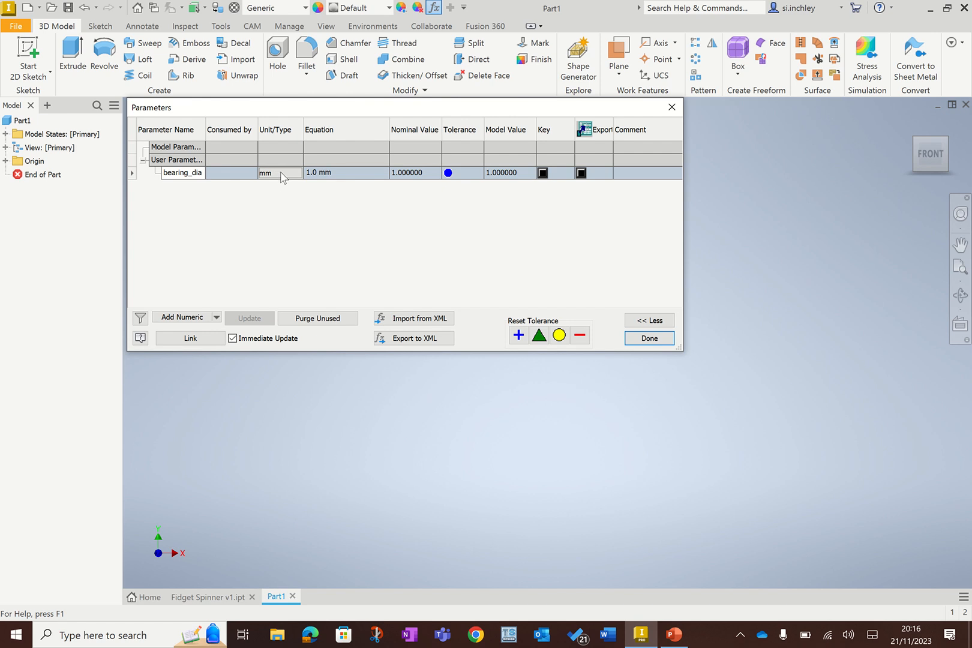
left_click(327, 173)
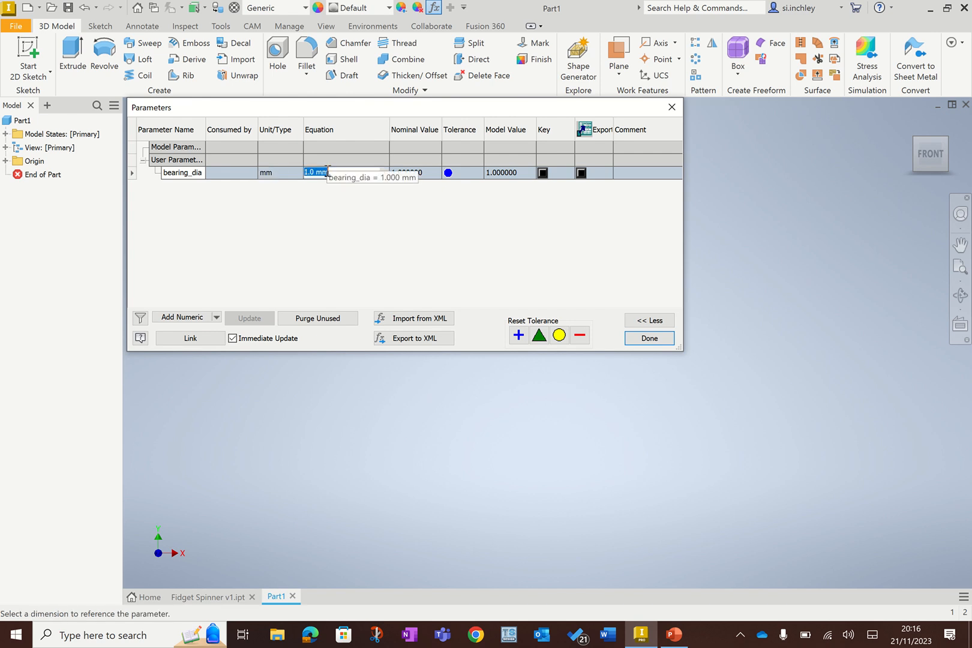
type("22")
key("Return")
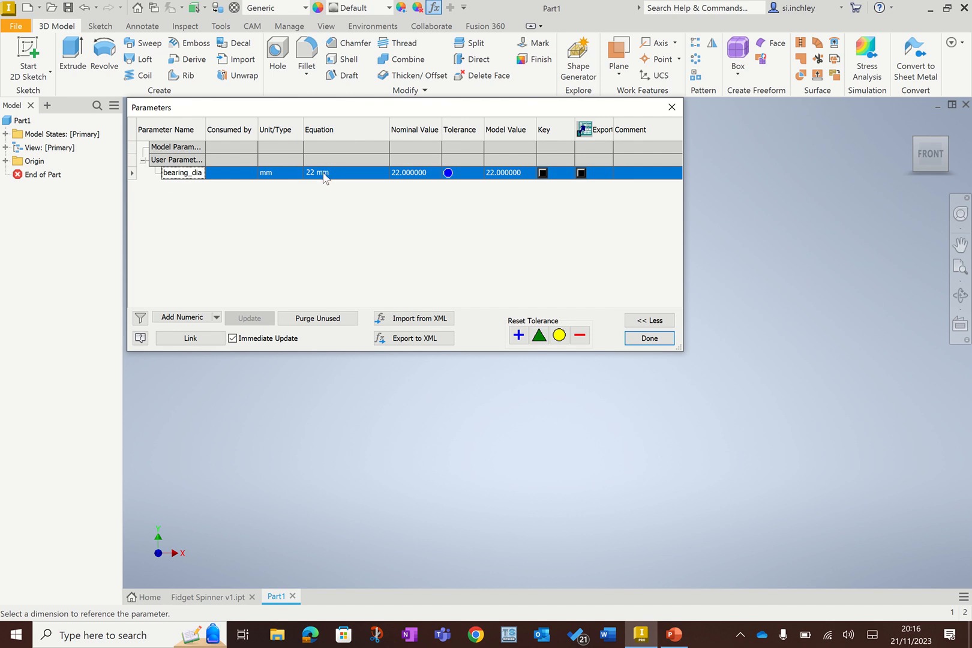
- Add a numeric user parameter named hole_to_hole with a value of 30 mm
left_click(183, 318)
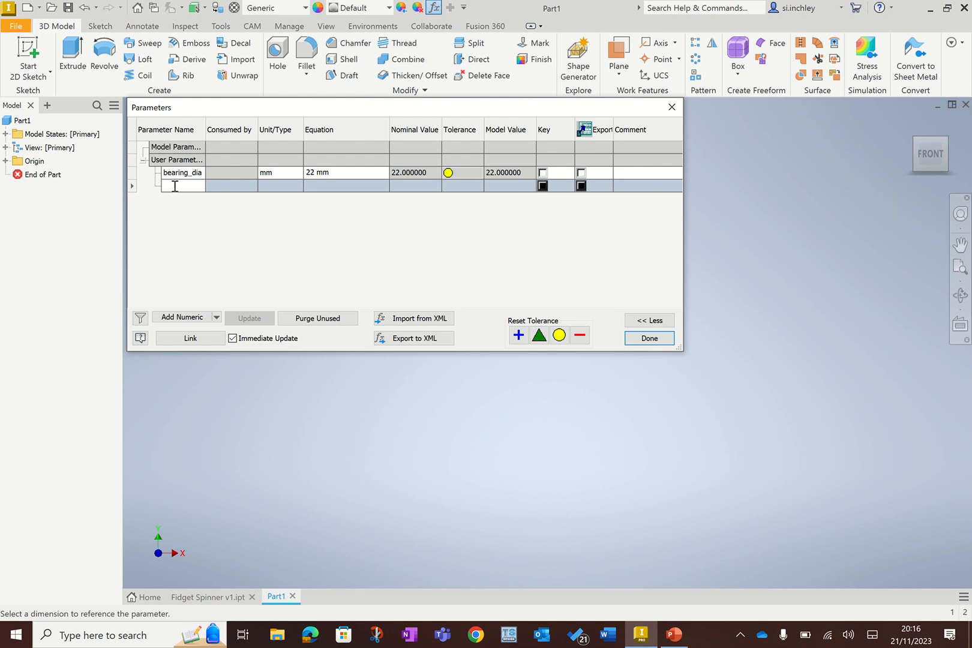
type("hole_to_hole")
key("Return")
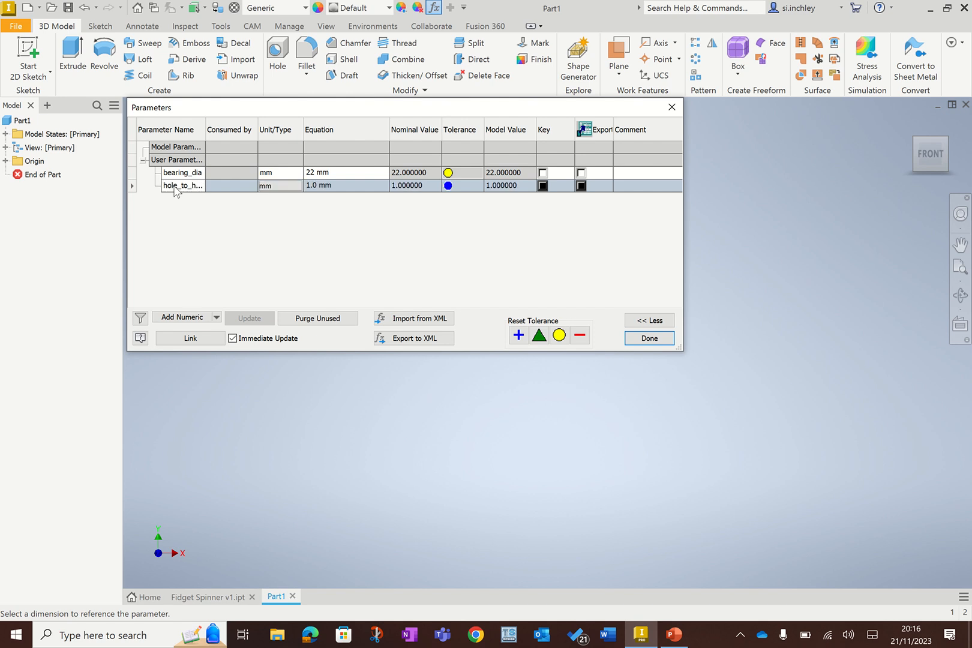
left_click(331, 187)
left_click(329, 186)
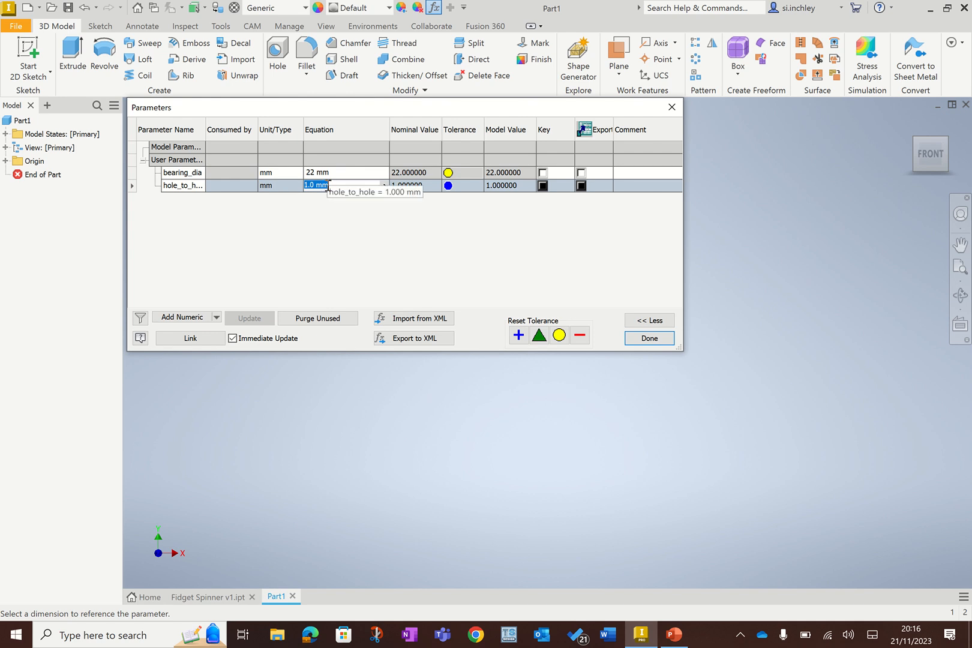
type("30")
key("Return")
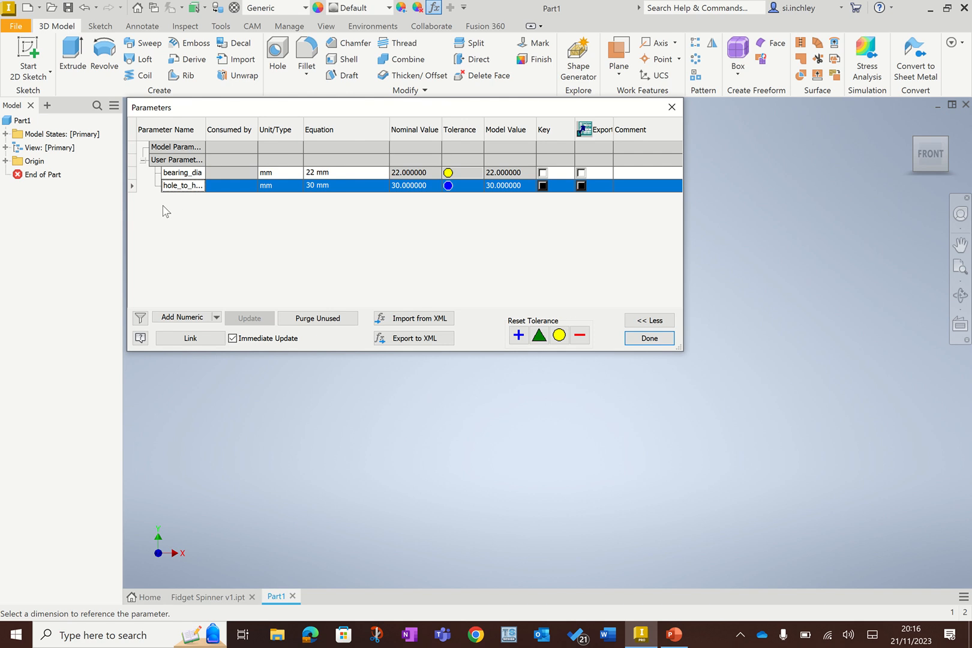
- Add a numeric user parameter named wall_thk with a value of 4 mm
left_click(188, 318)
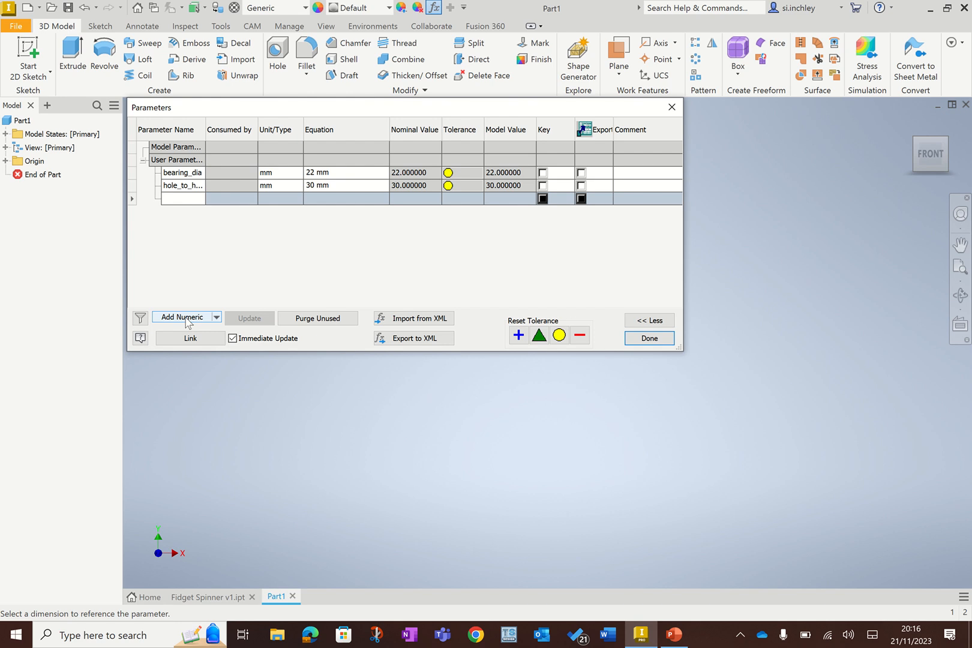
type("wall_thk")
key("Tab")
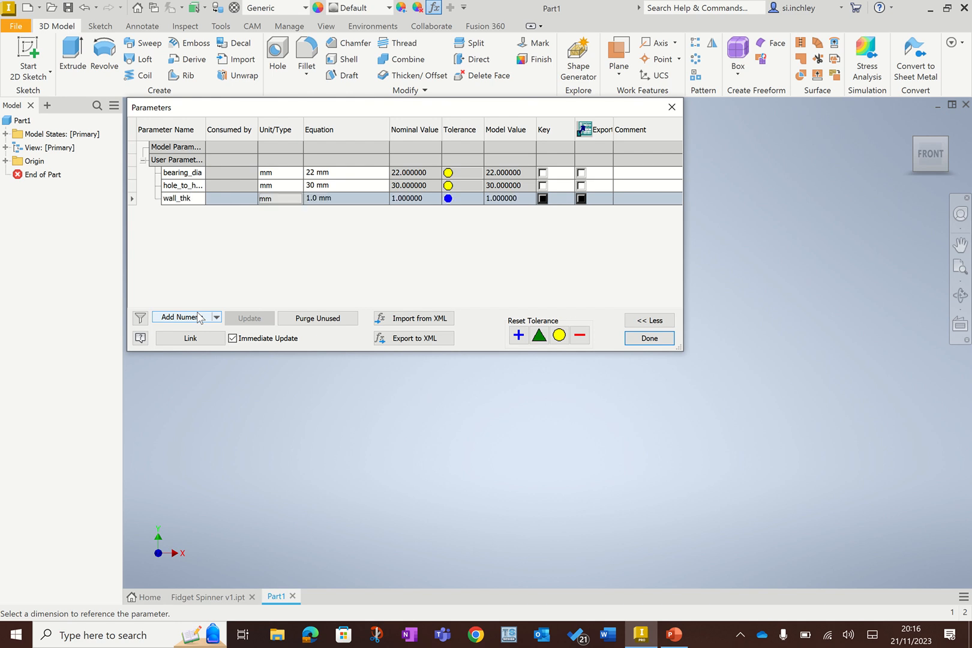
key("Tab")
type("20")
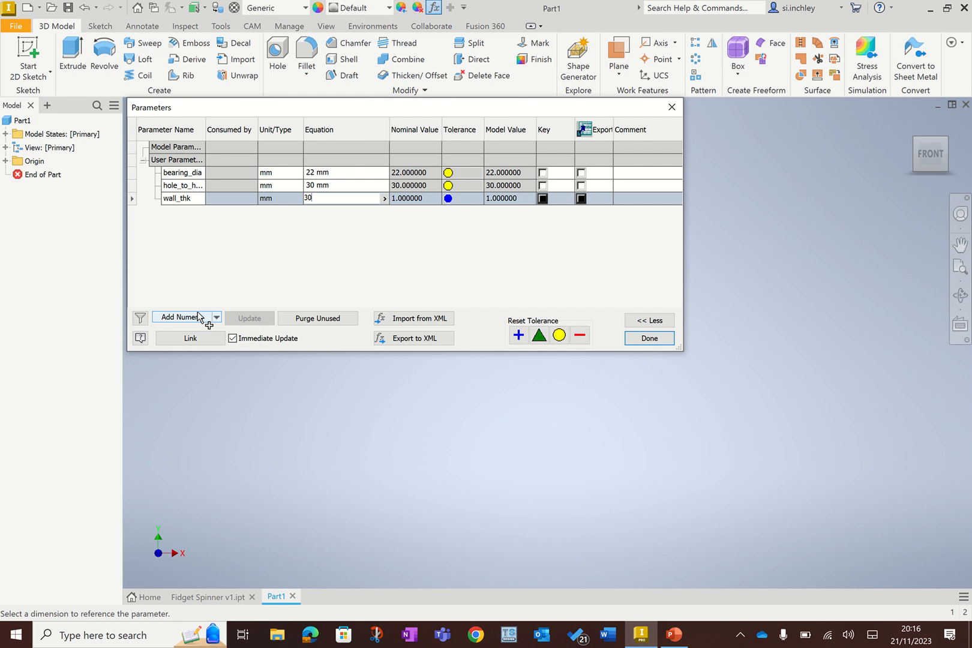
key("BackSpace")
key("BackSpace")
type("4")
key("Return")
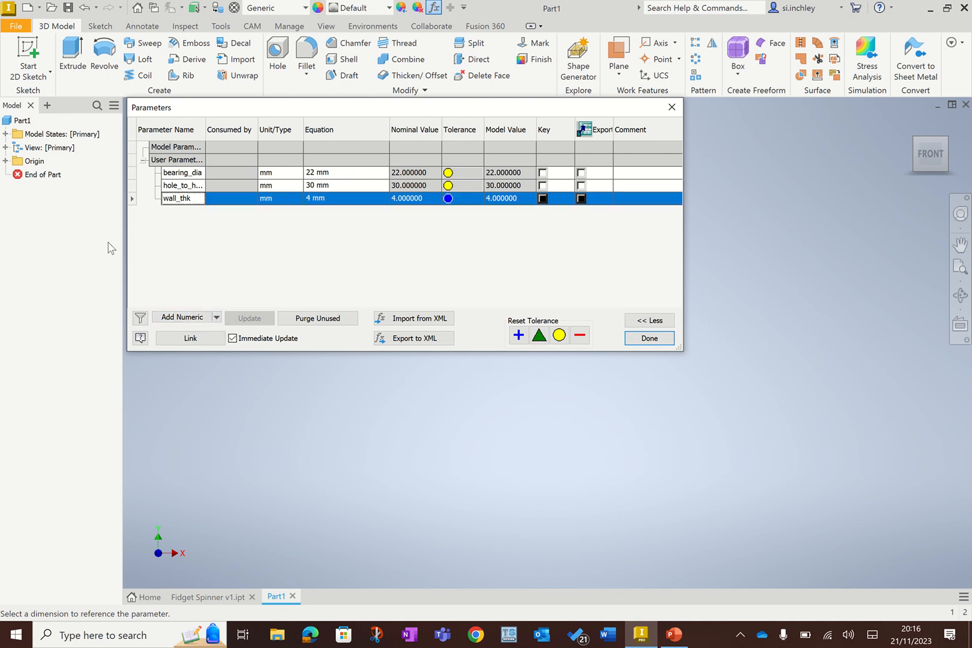
- Add a numeric user parameter named scoop_rad with a value of 15 mm
left_click(190, 318)
type("s")
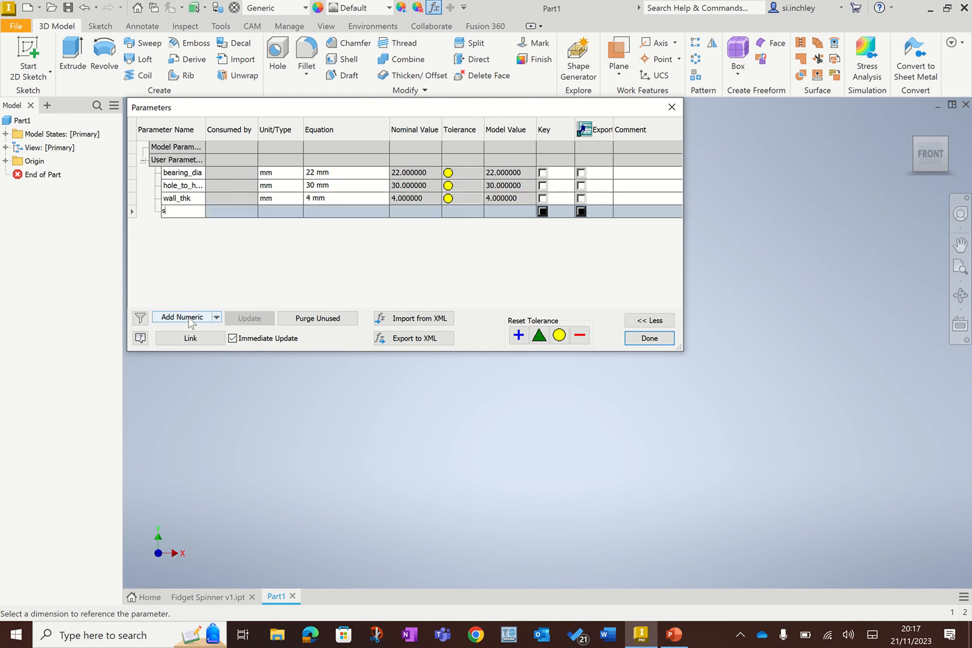
type("coop_dia")
key("Tab")
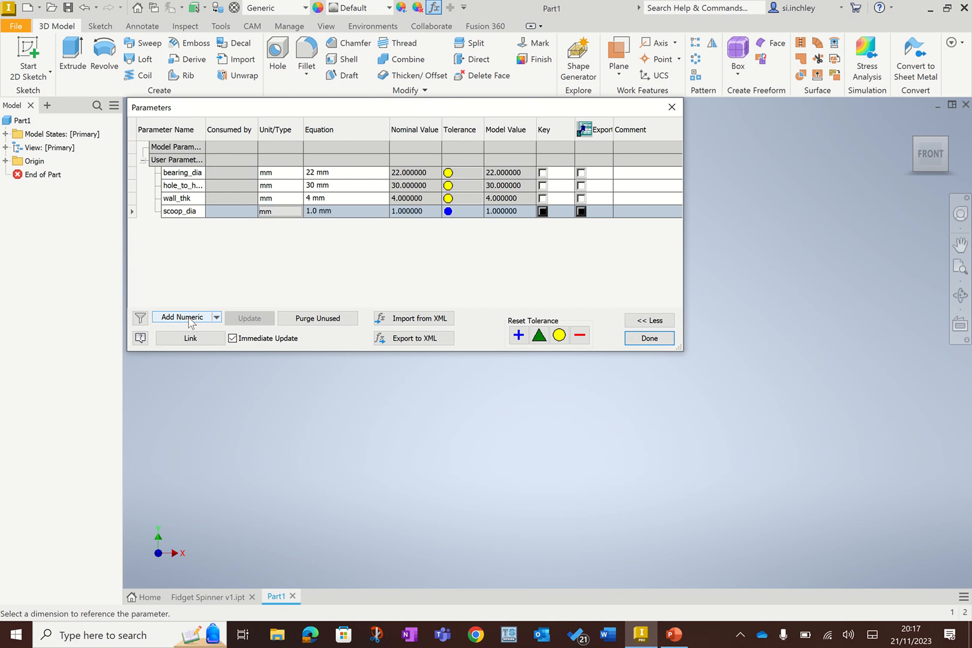
key("Tab")
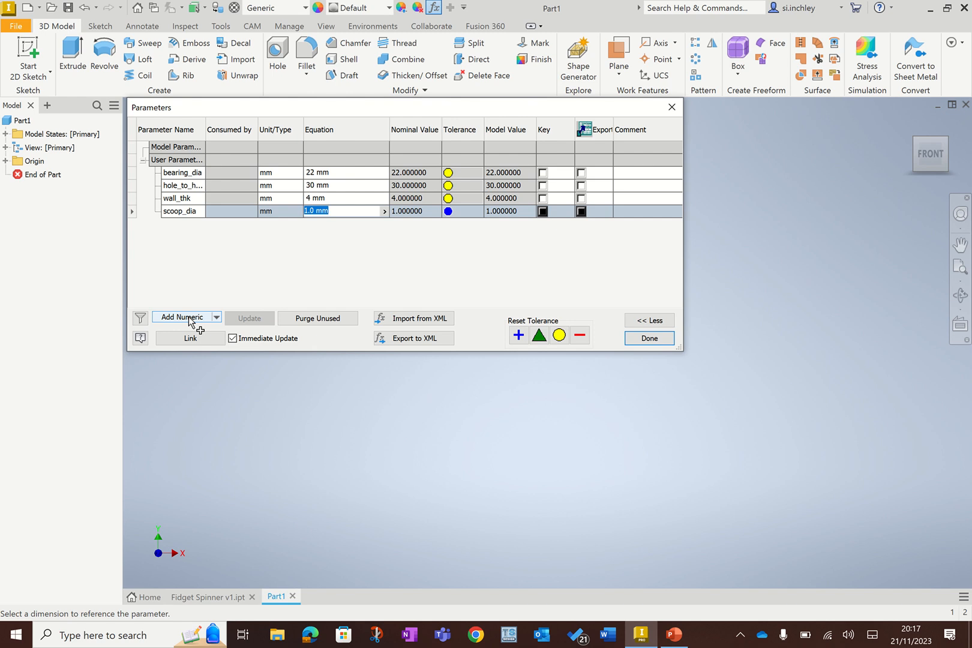
left_click(195, 211)
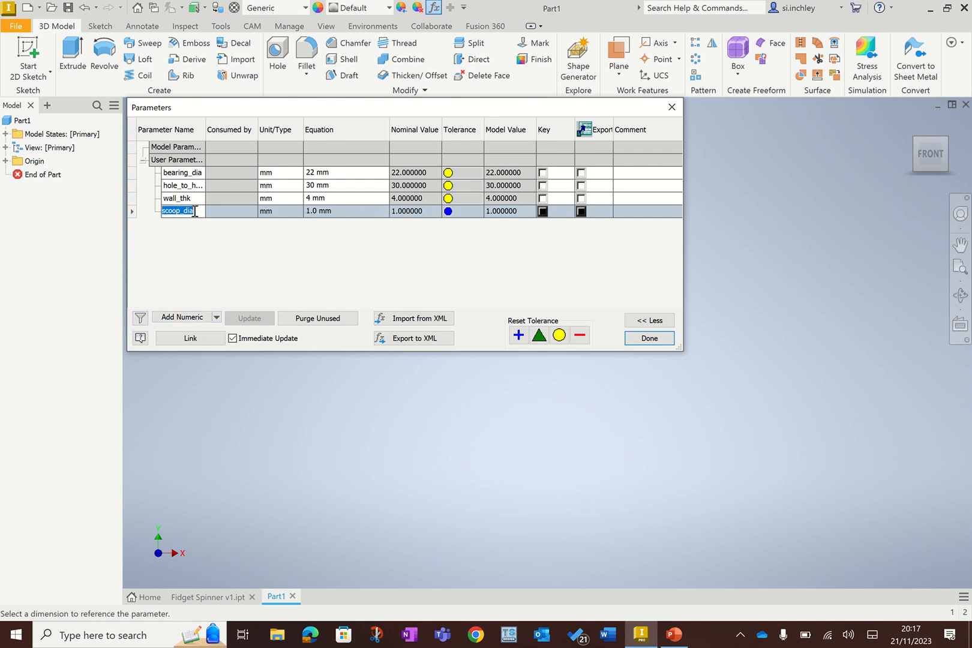
left_click(195, 211)
key("BackSpace")
key("BackSpace")
key("BackSpace")
type("rad")
key("Tab")
key("Tab")
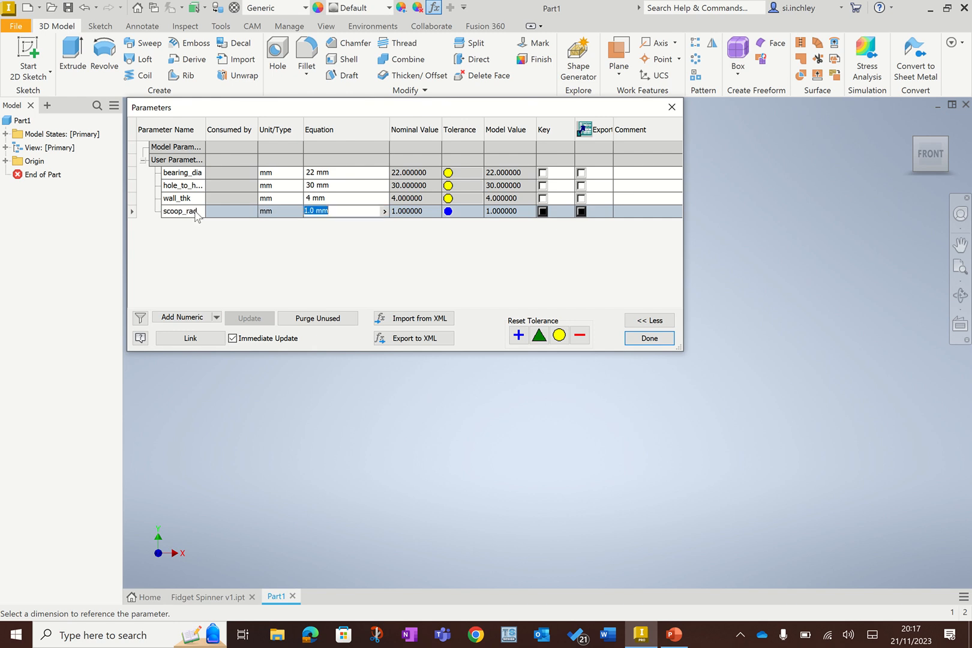
type("15")
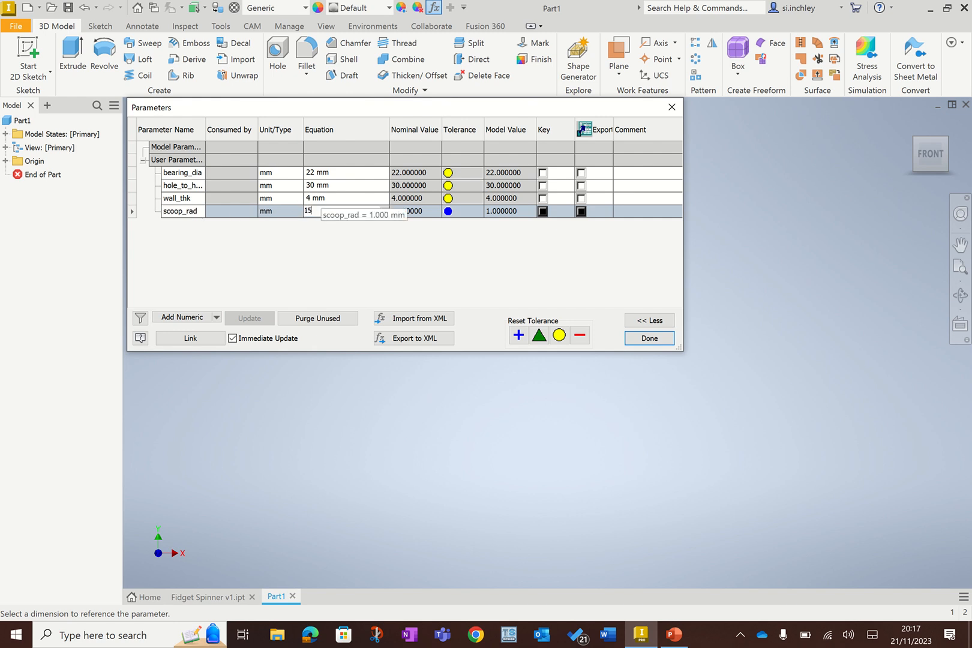
key("Return")
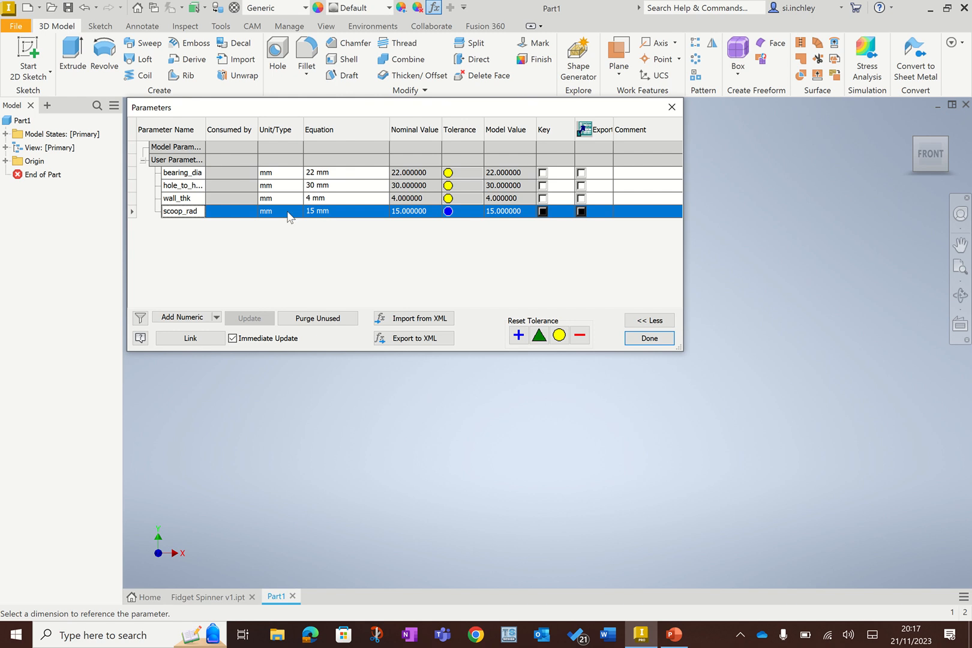
- Add a numeric user parameter named bearing_thk with a value of 7 mm and finish editing the parameters
left_click(187, 318)
type("b")
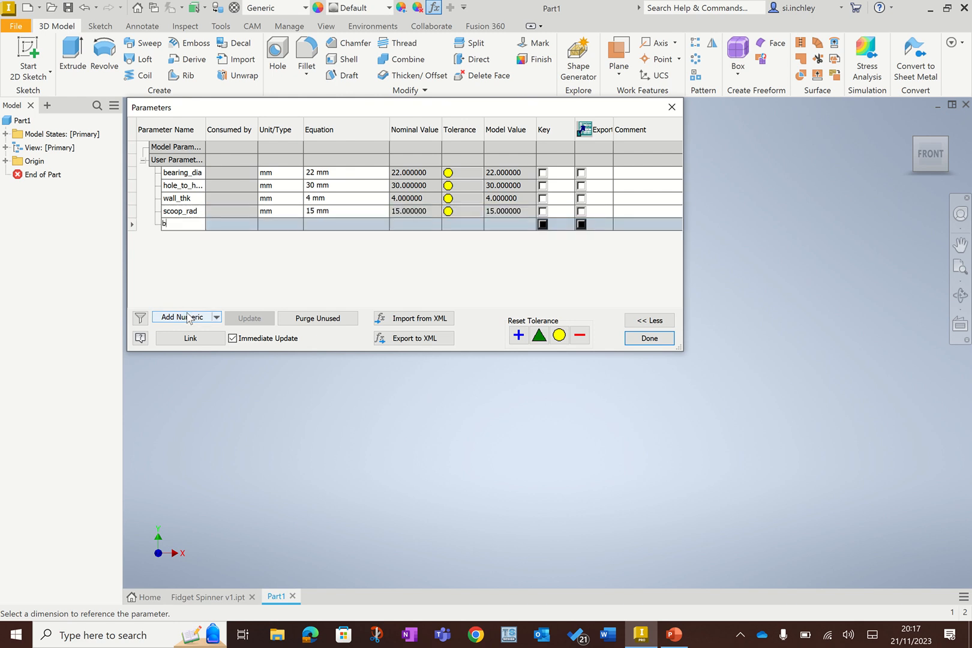
type("earing_thk")
key("Return")
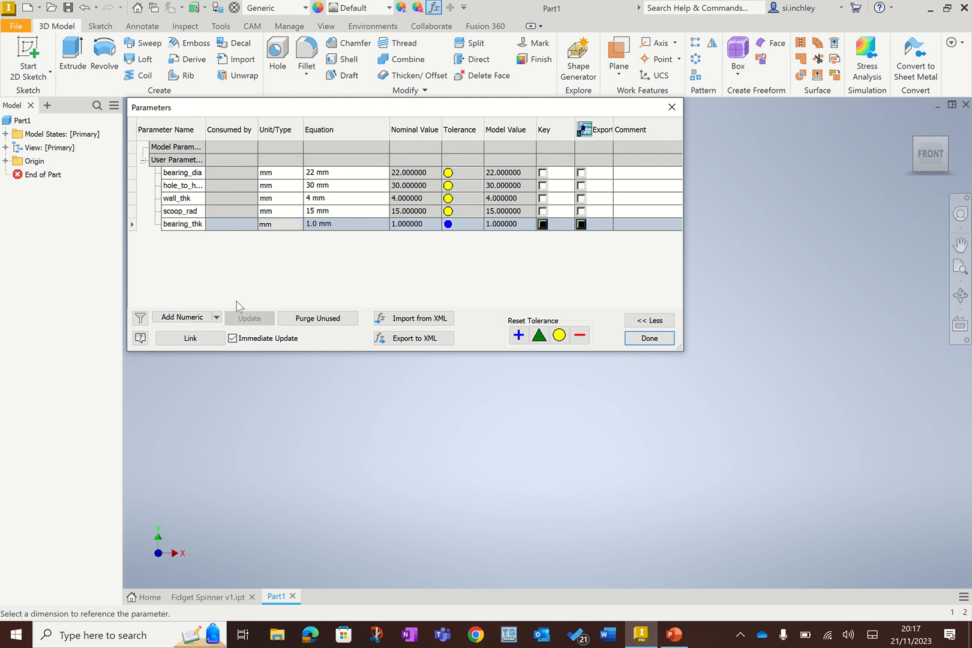
type("7")
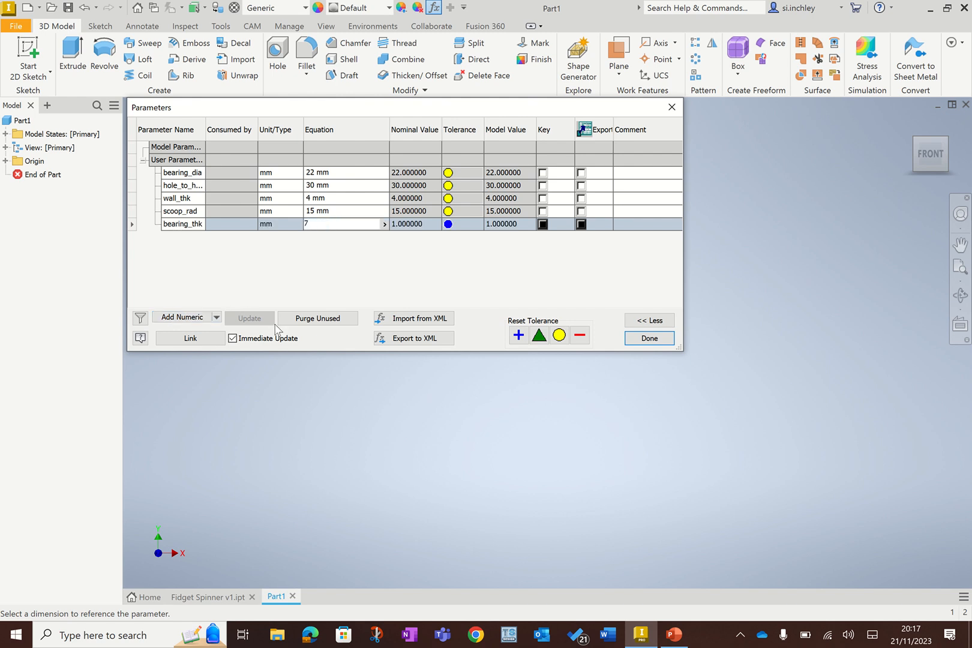
key("Return")
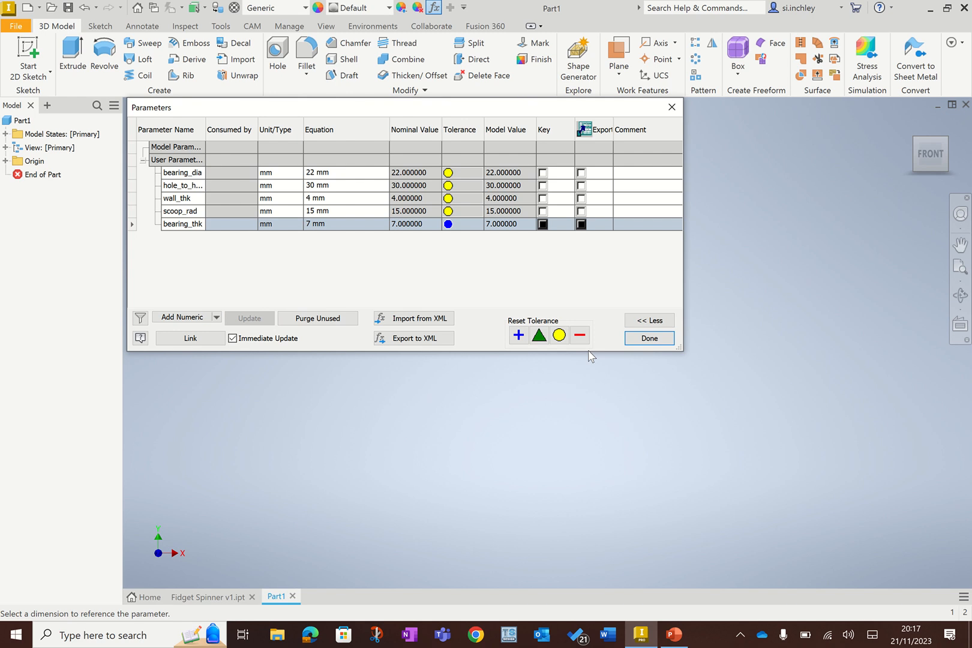
left_click(643, 342)
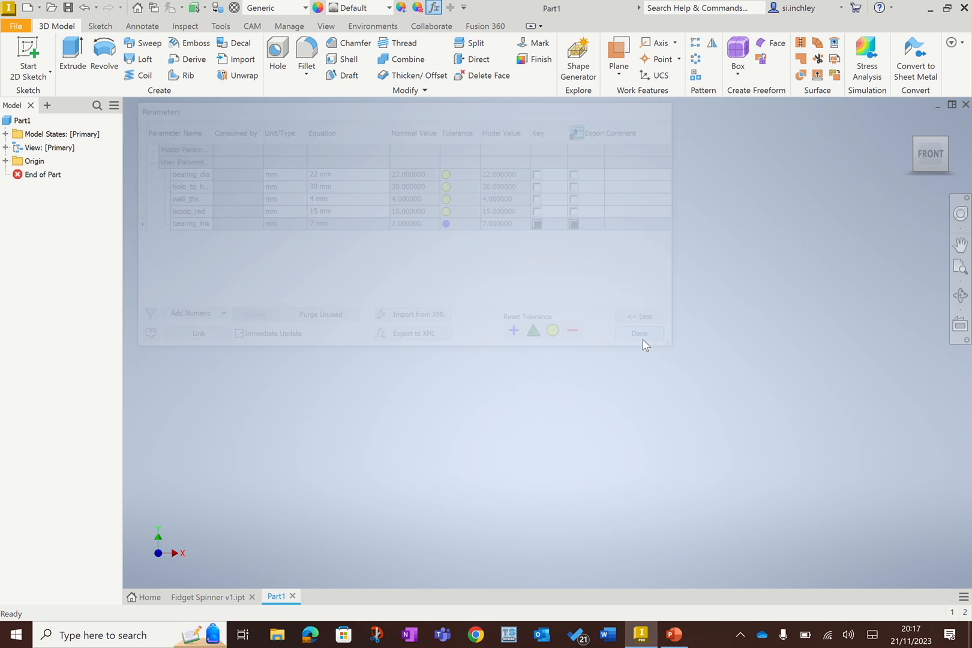
- Examine the finished Fidget Spinner v1 model from above and from the side, and return to the new part
left_click(207, 597)
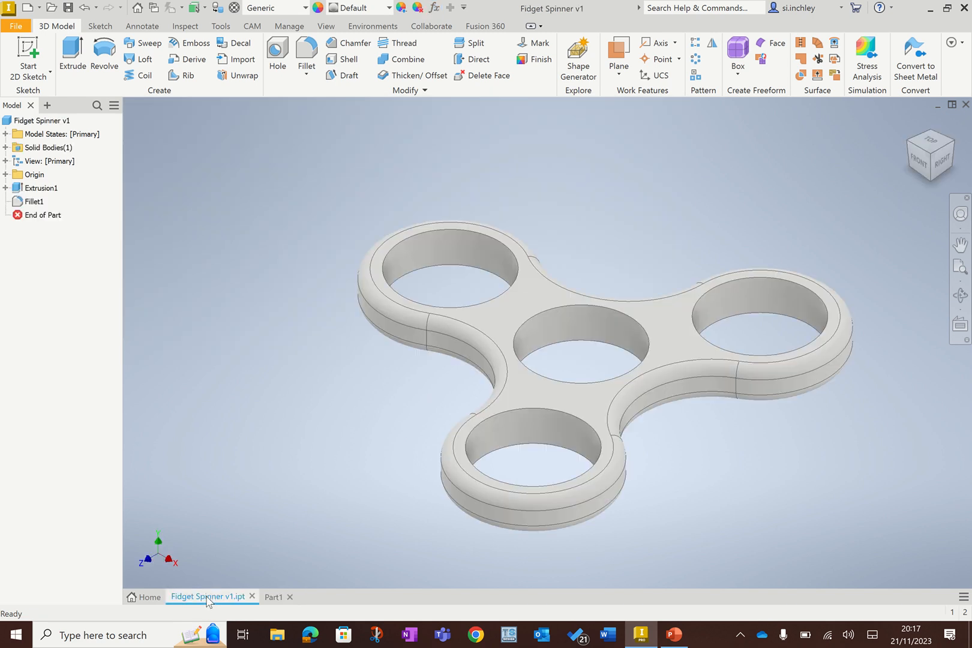
left_click(933, 140)
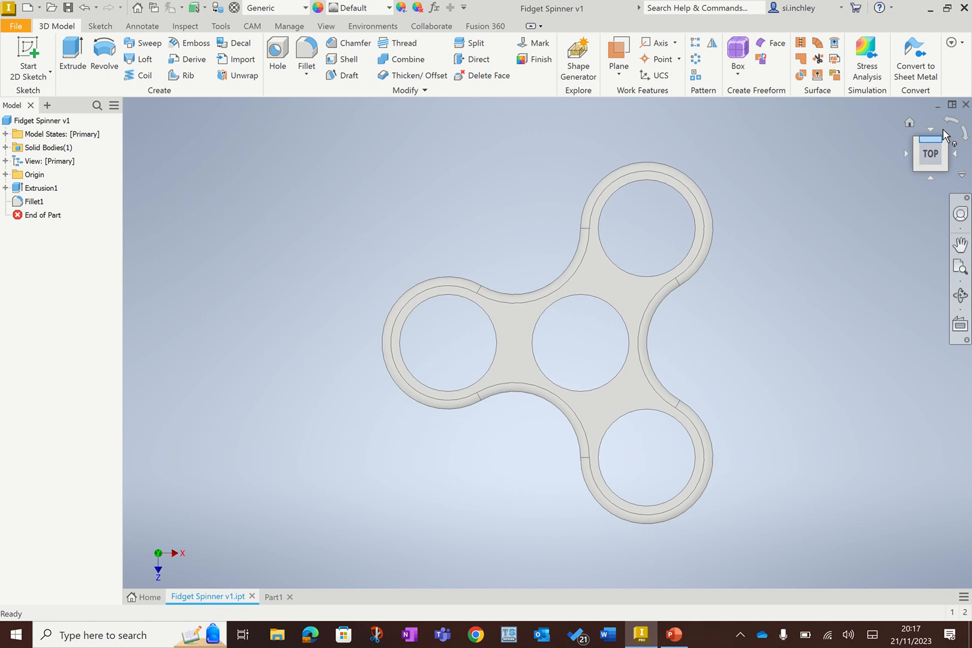
left_click(966, 136)
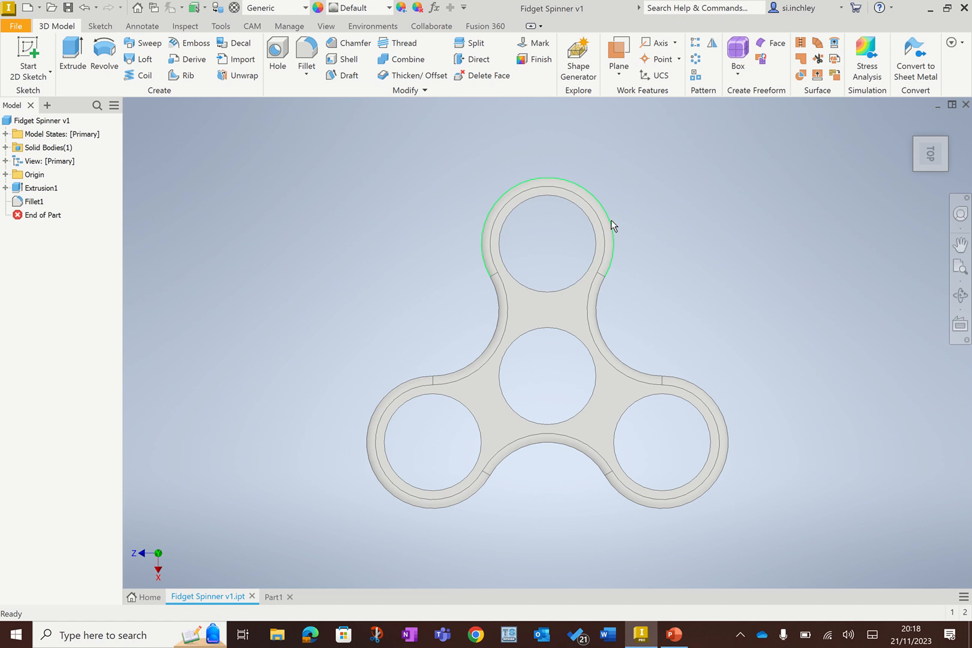
mouse_move(924, 161)
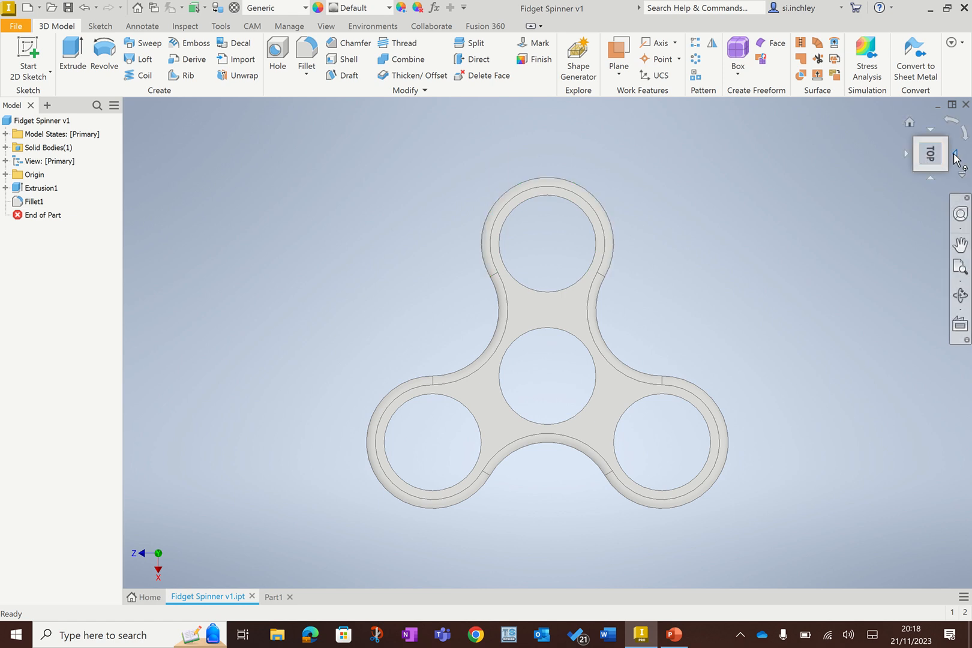
left_click(956, 156)
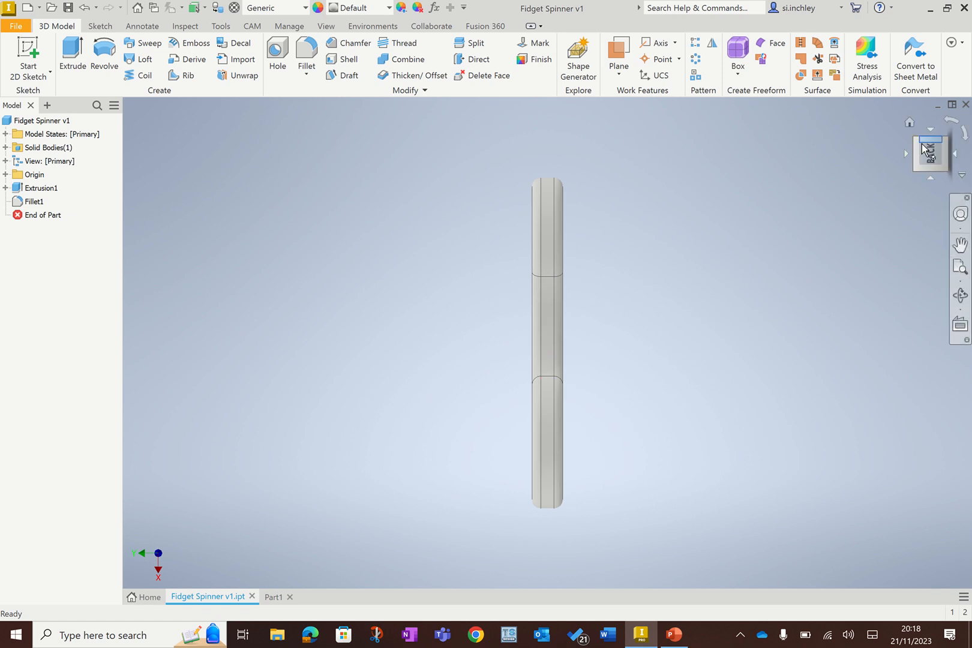
left_click(907, 156)
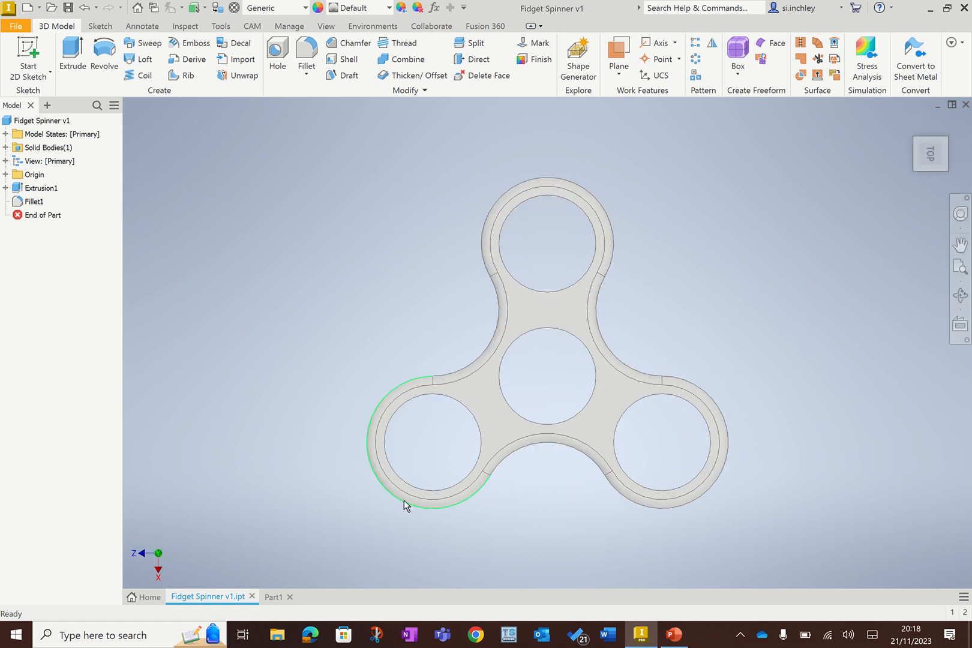
left_click(276, 597)
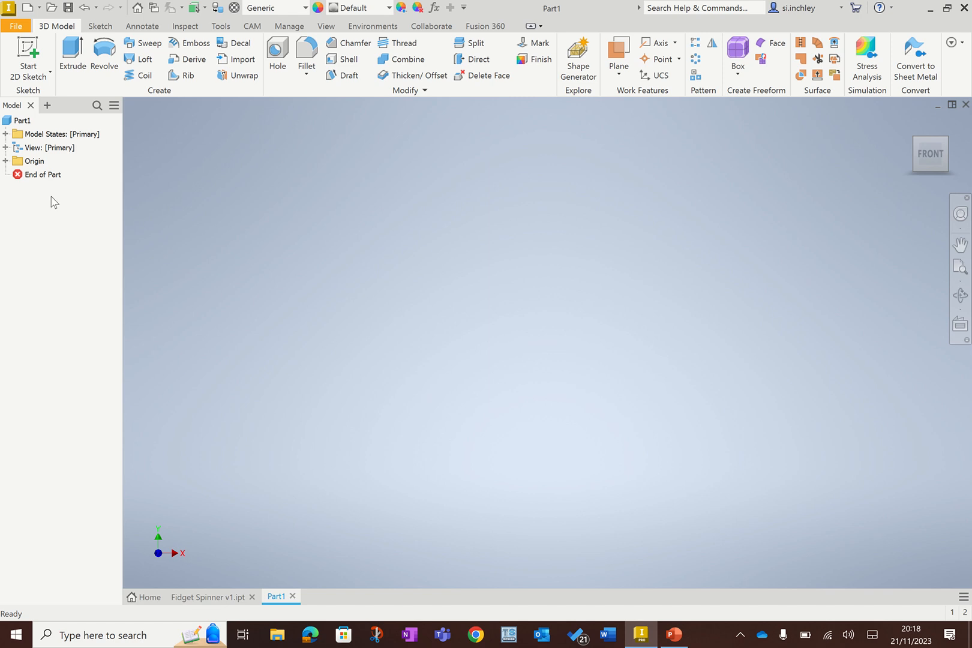
- Save the new part as fidget spinner v1.1 in the v1 subfolder of the fidget spinner project folder
left_click(15, 26)
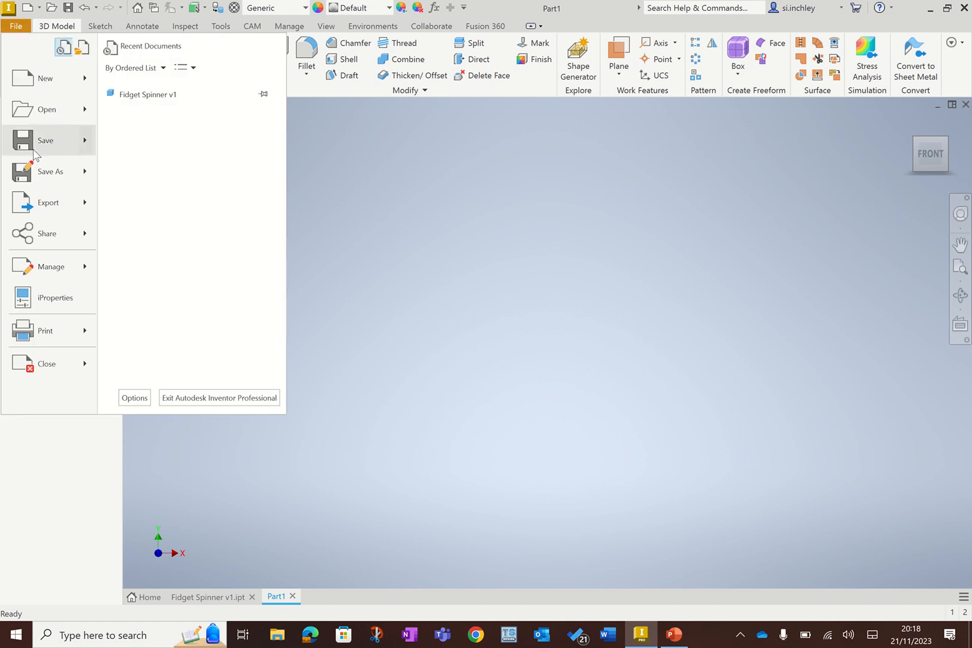
left_click(34, 150)
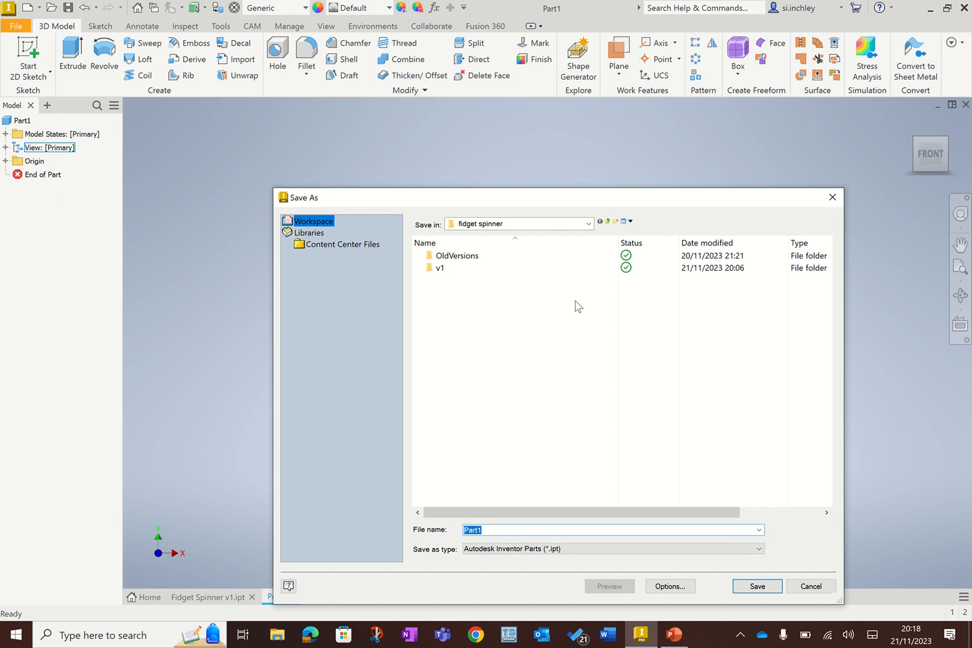
left_click(588, 223)
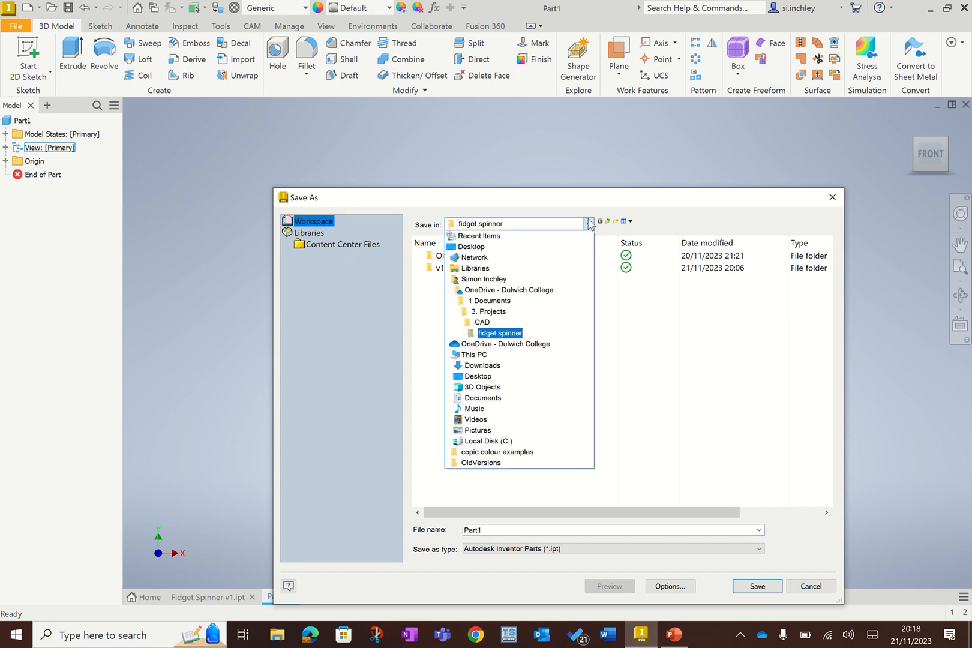
left_click(498, 398)
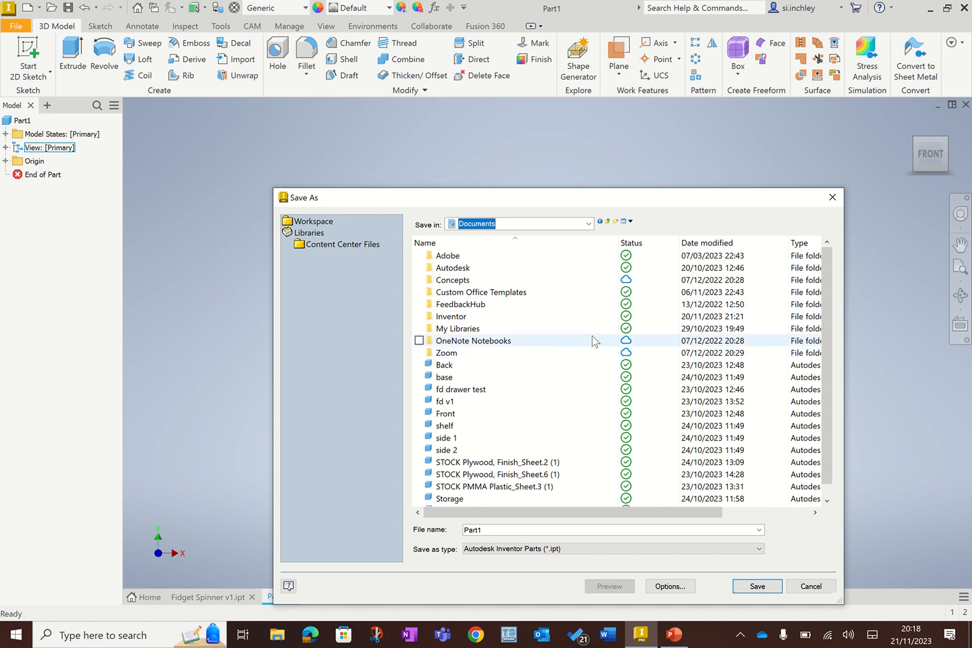
double_click(506, 529)
type("fidget spinner v1.1")
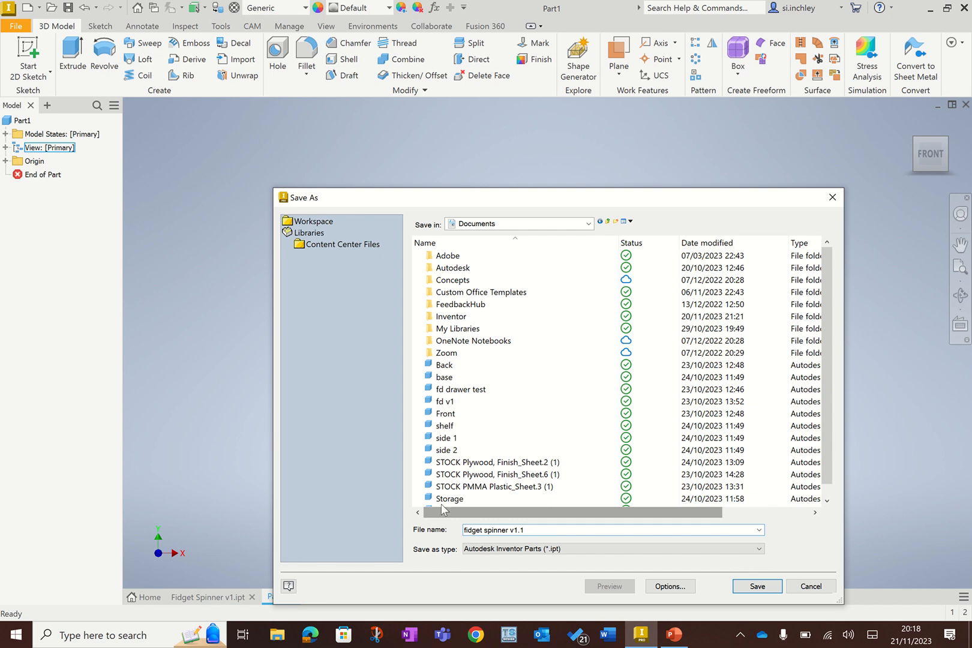
left_click(589, 224)
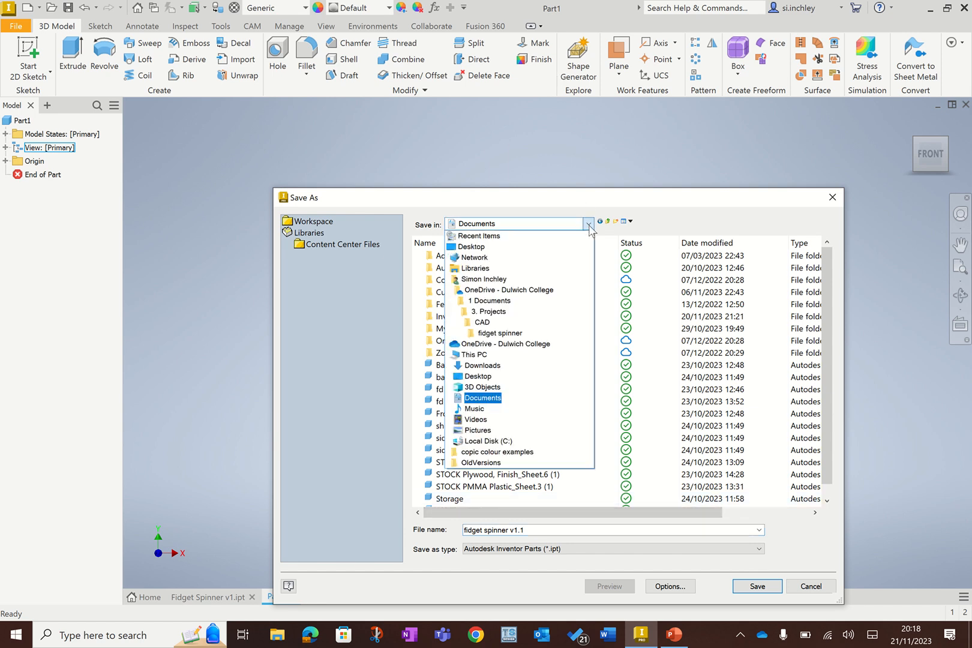
left_click(487, 333)
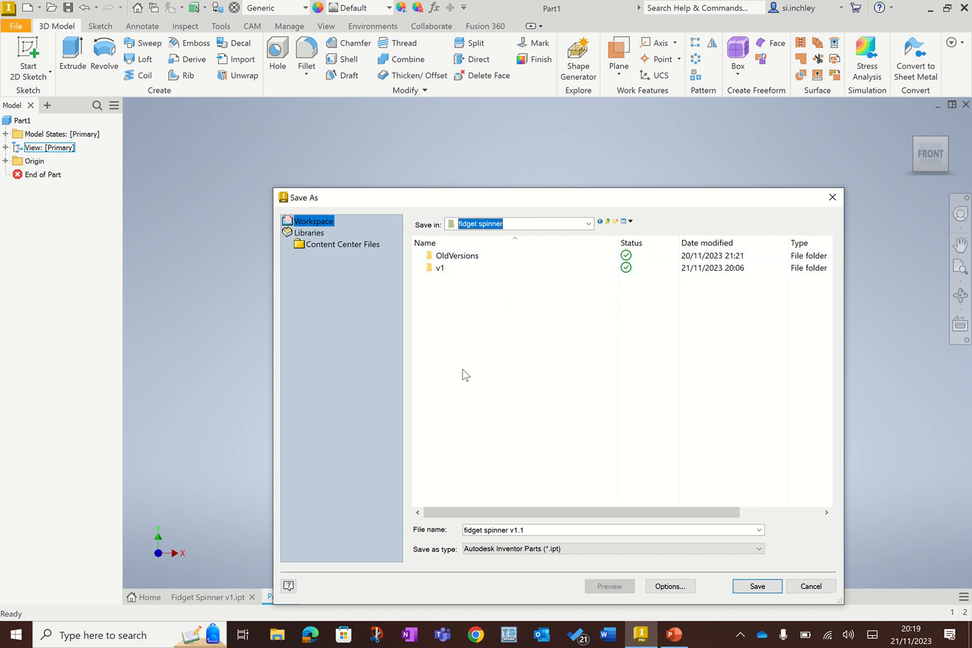
double_click(455, 270)
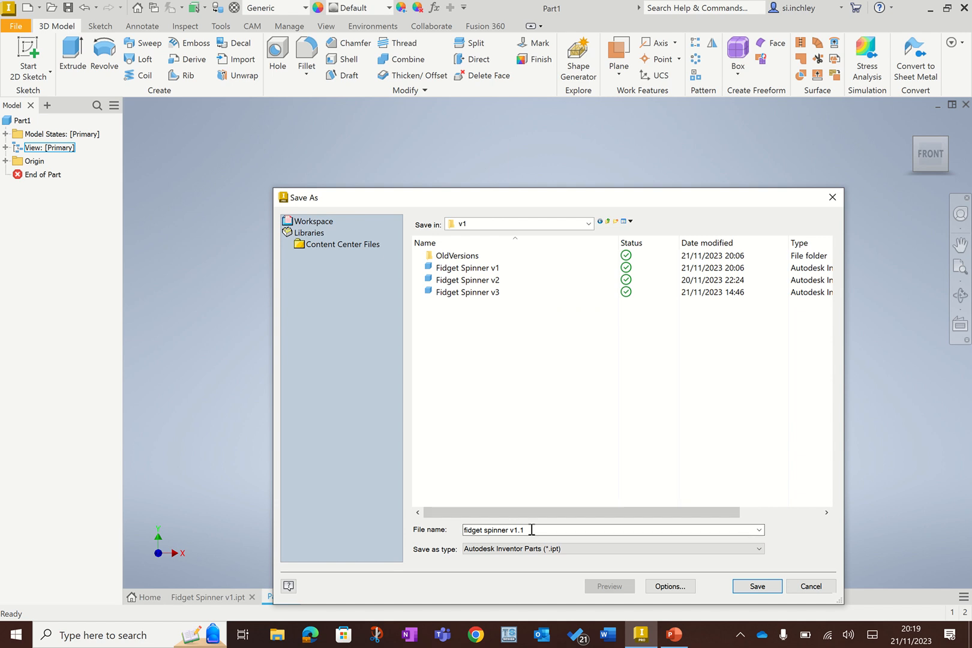
left_click(758, 586)
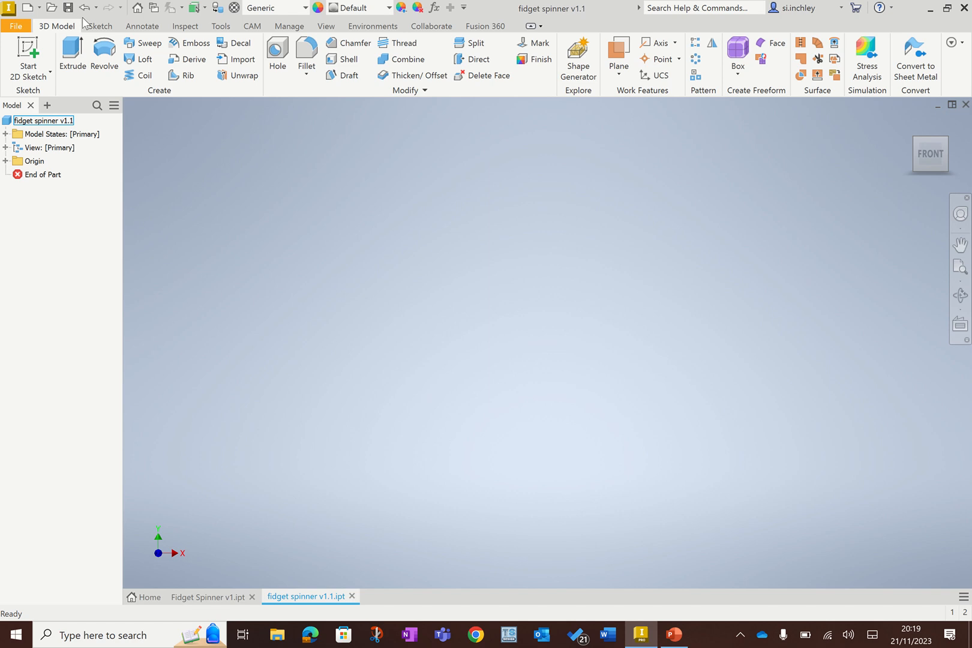
- Start a 2D sketch on the horizontal XZ origin plane
left_click(32, 54)
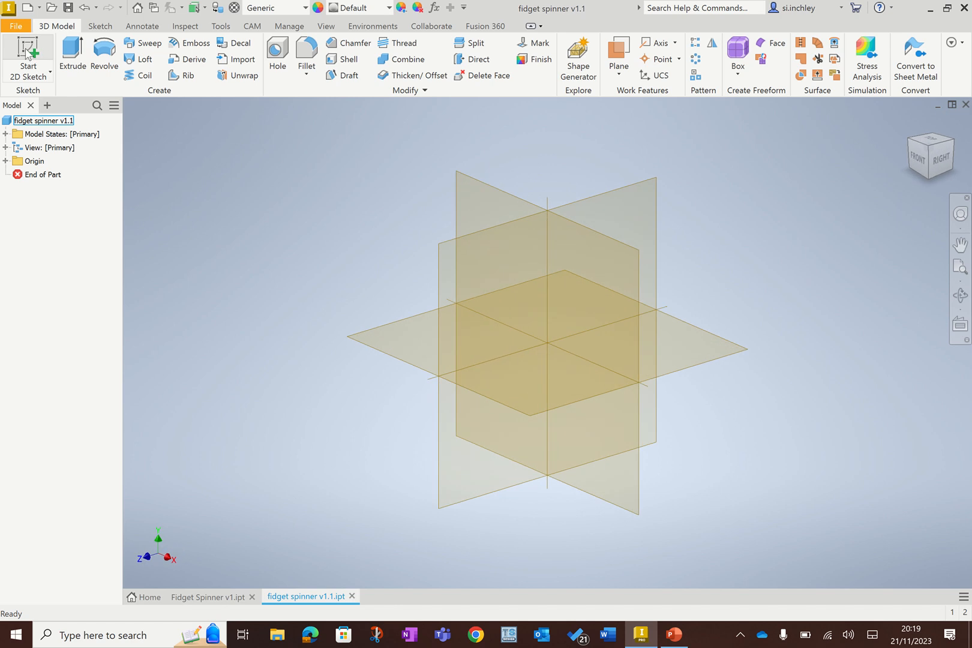
left_click(29, 79)
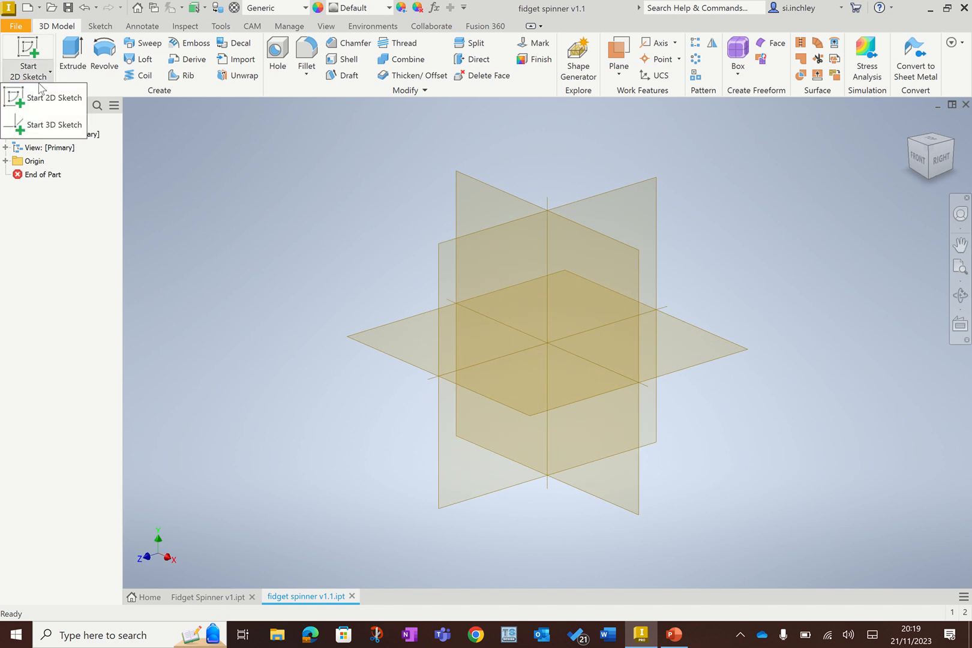
left_click(67, 100)
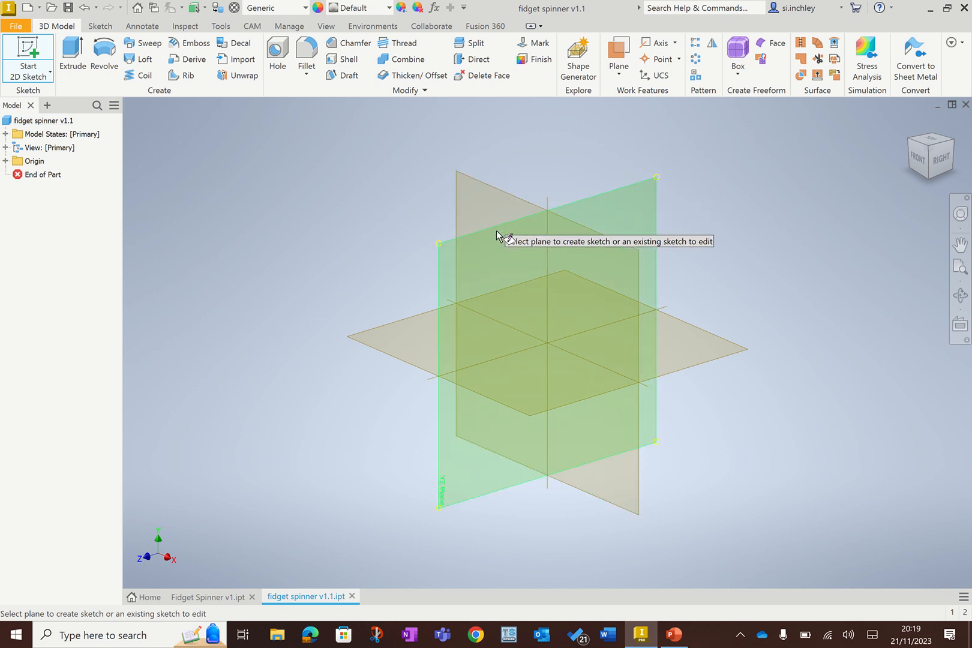
left_click(390, 349)
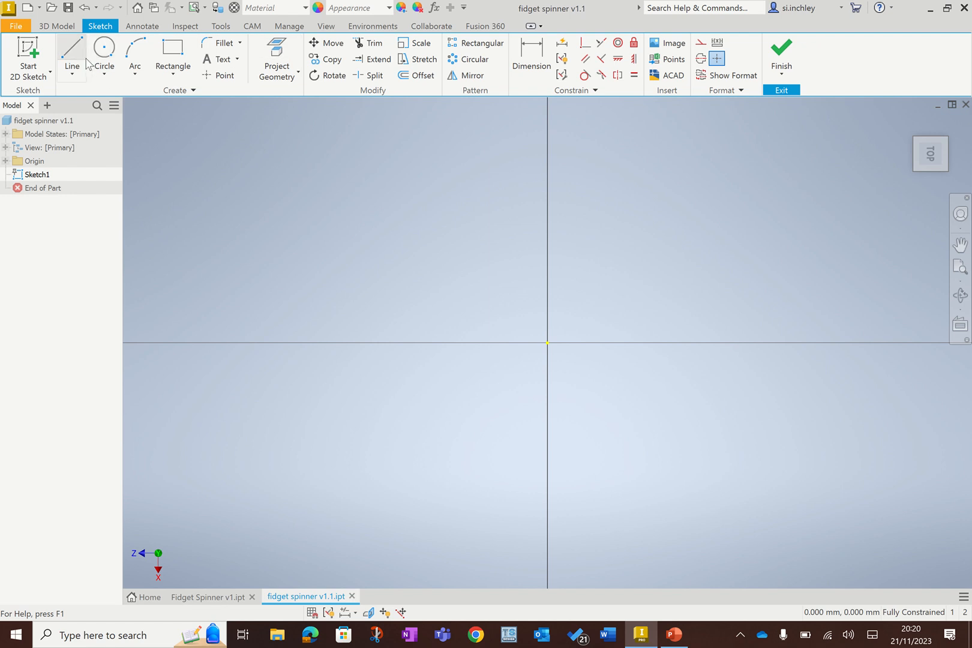
- Draw a circle of 20 mm diameter centred on the sketch origin and undo it
left_click(107, 53)
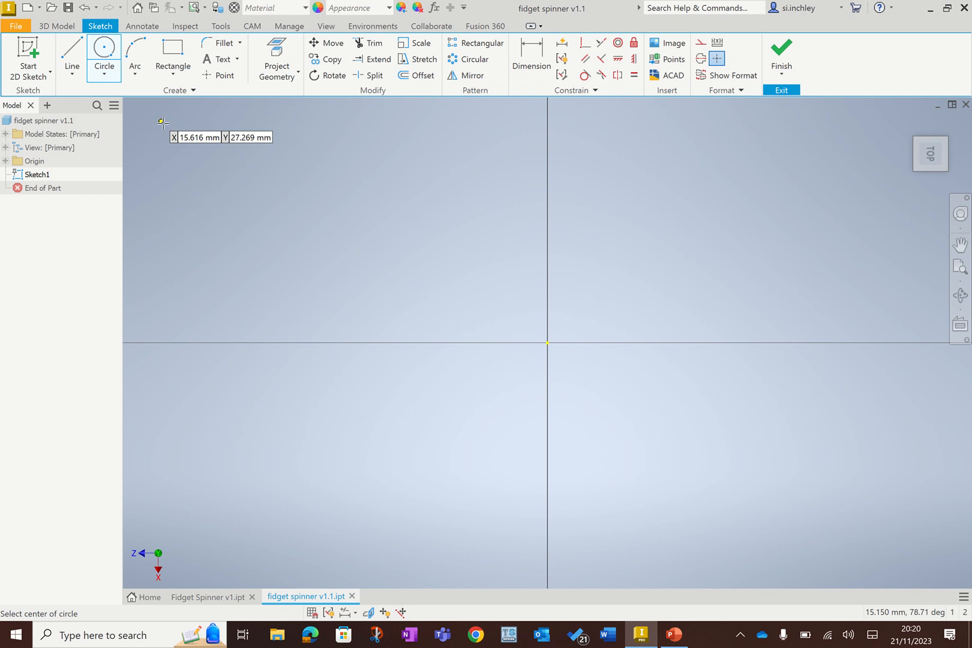
left_click(548, 342)
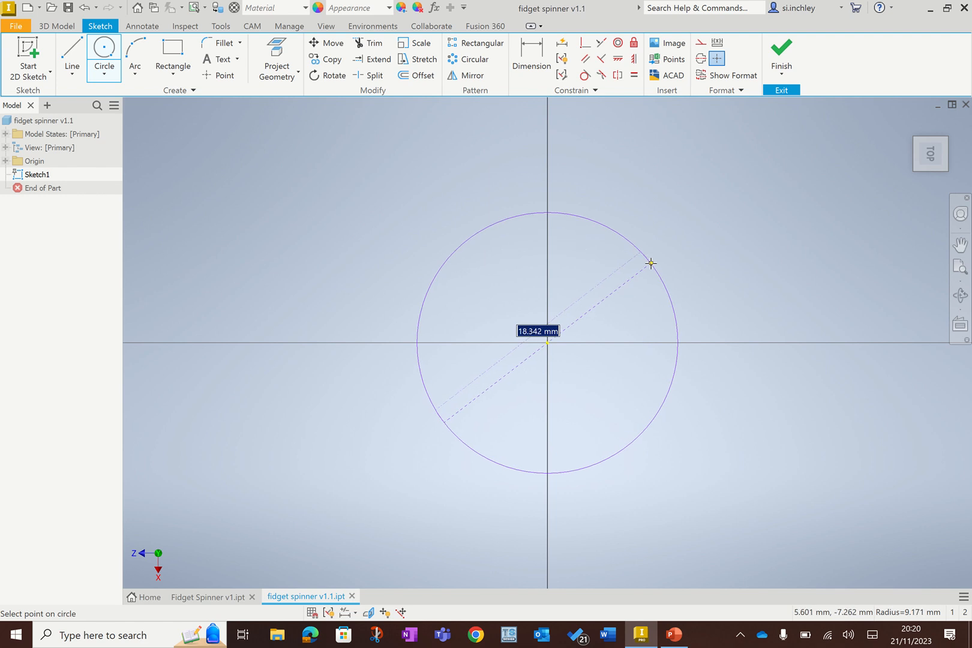
type("20")
key("Return")
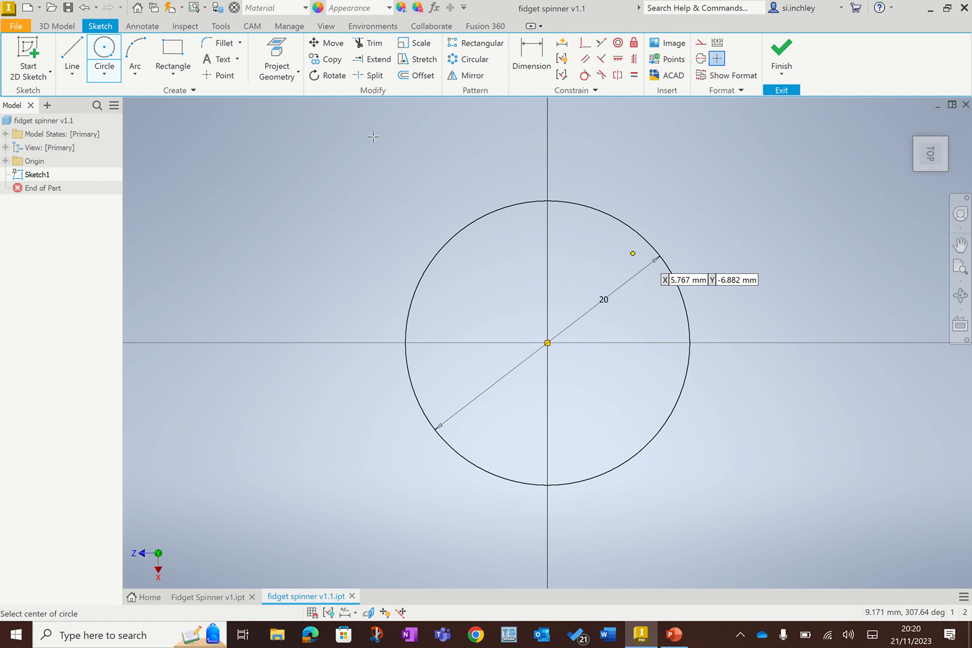
left_click(86, 8)
- Sketch a circle about 20.5 mm in diameter centred on the sketch origin
left_click(106, 54)
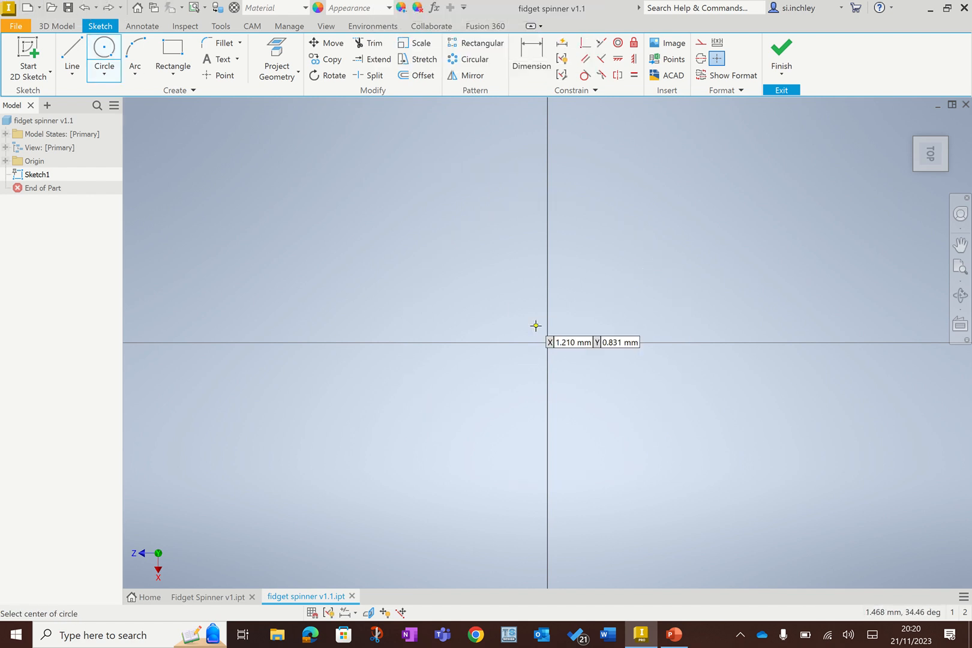
left_click(546, 343)
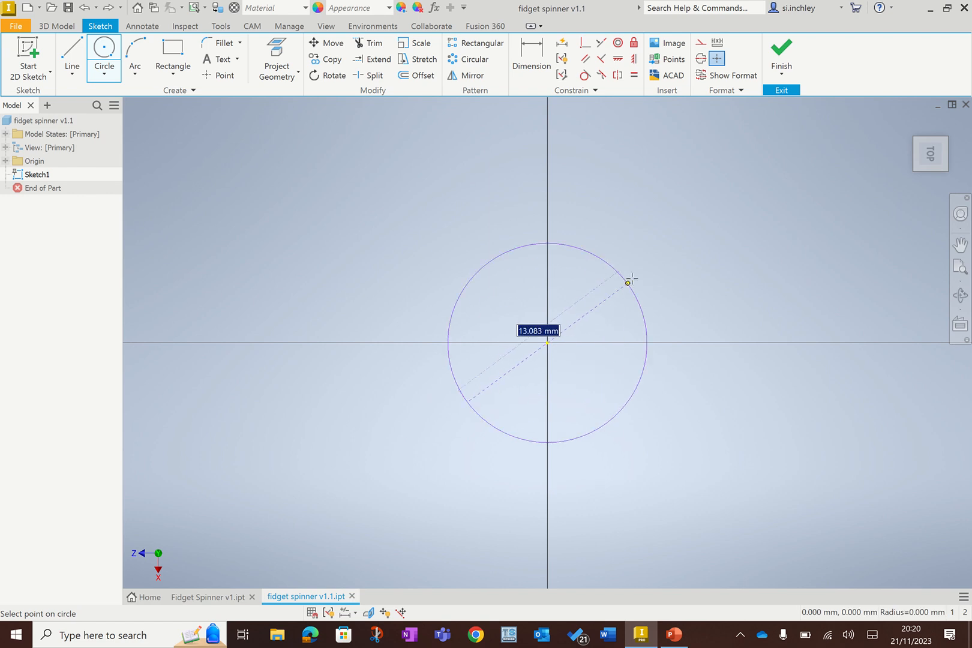
left_click(662, 252)
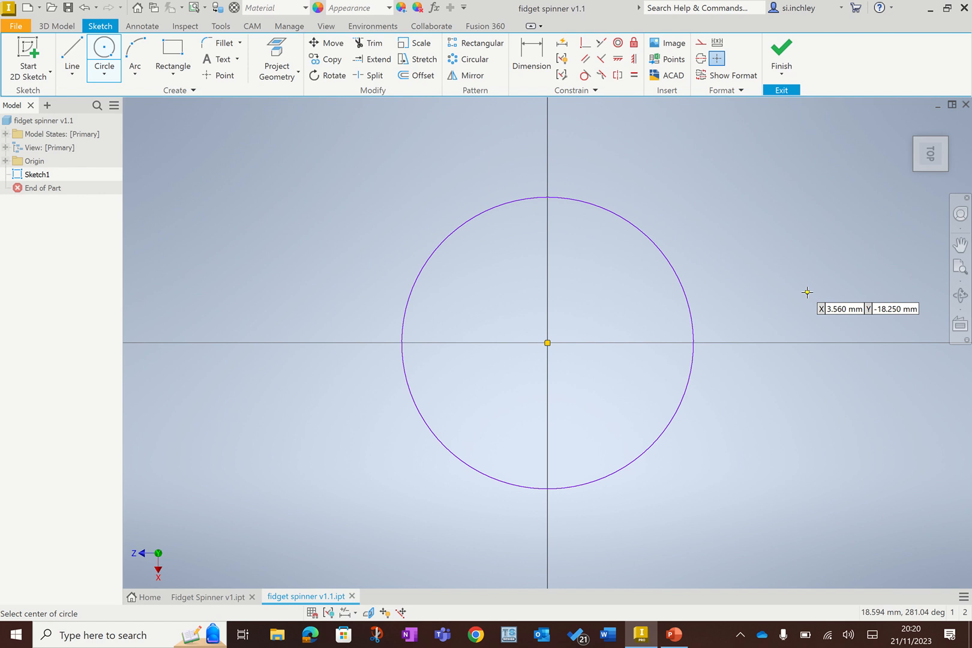
- Dimension the circle's diameter and link it to the bearing_dia user parameter
left_click(529, 66)
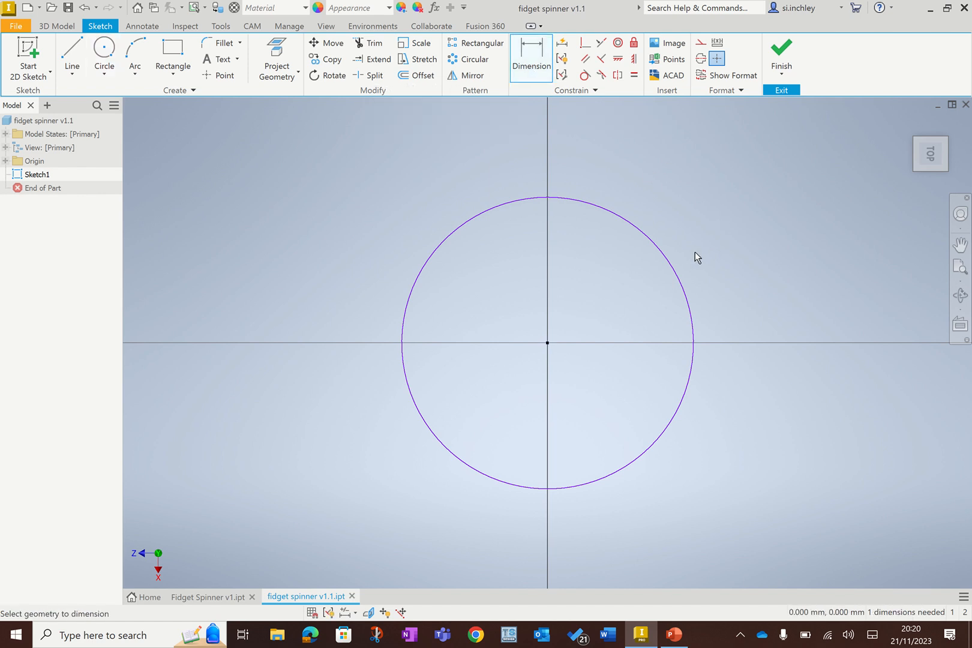
left_click(668, 261)
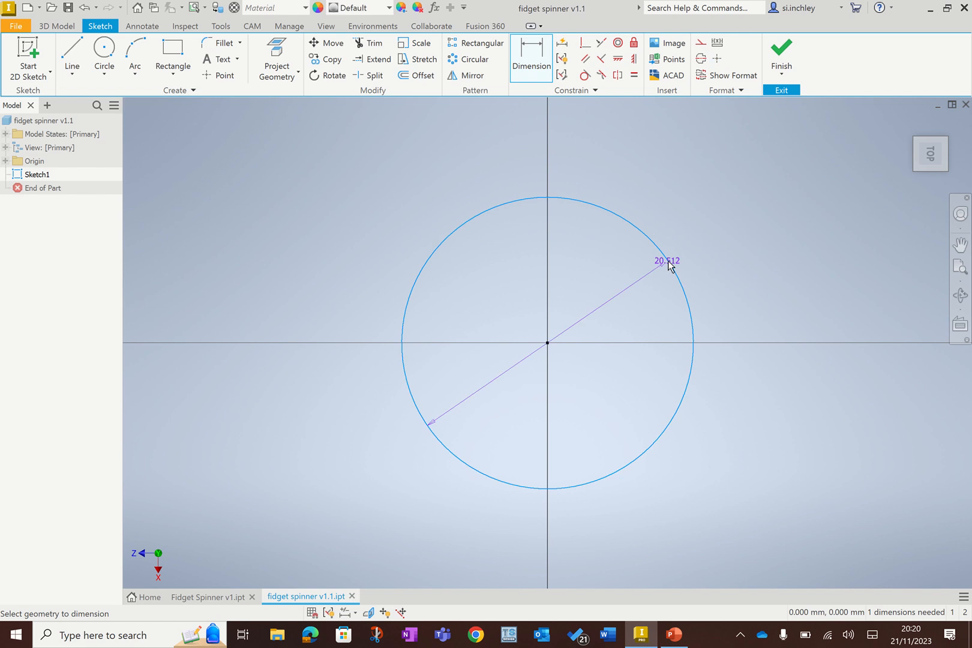
left_click(724, 239)
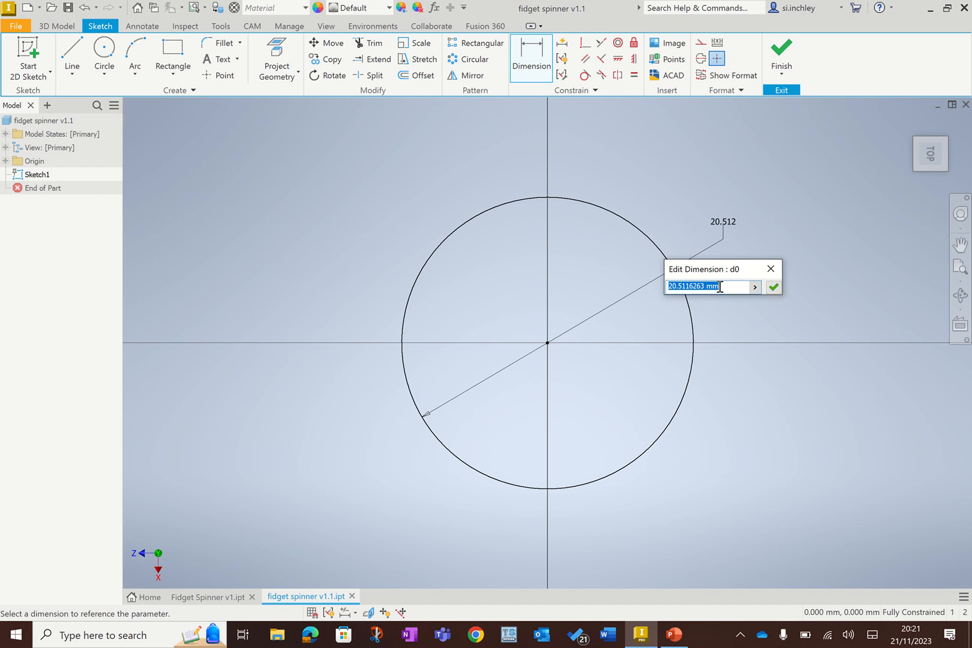
left_click(756, 288)
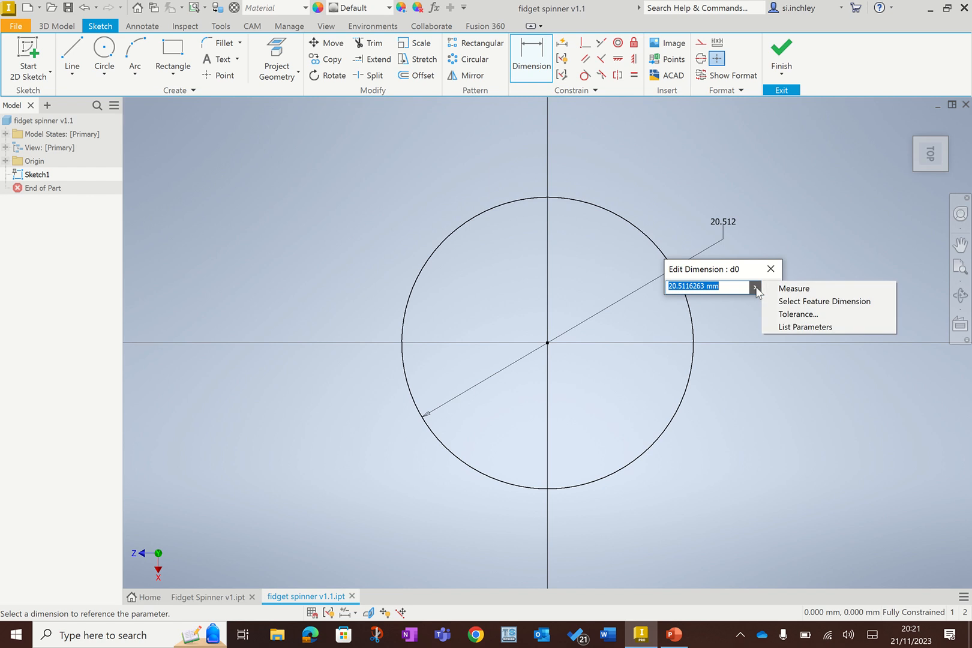
left_click(797, 327)
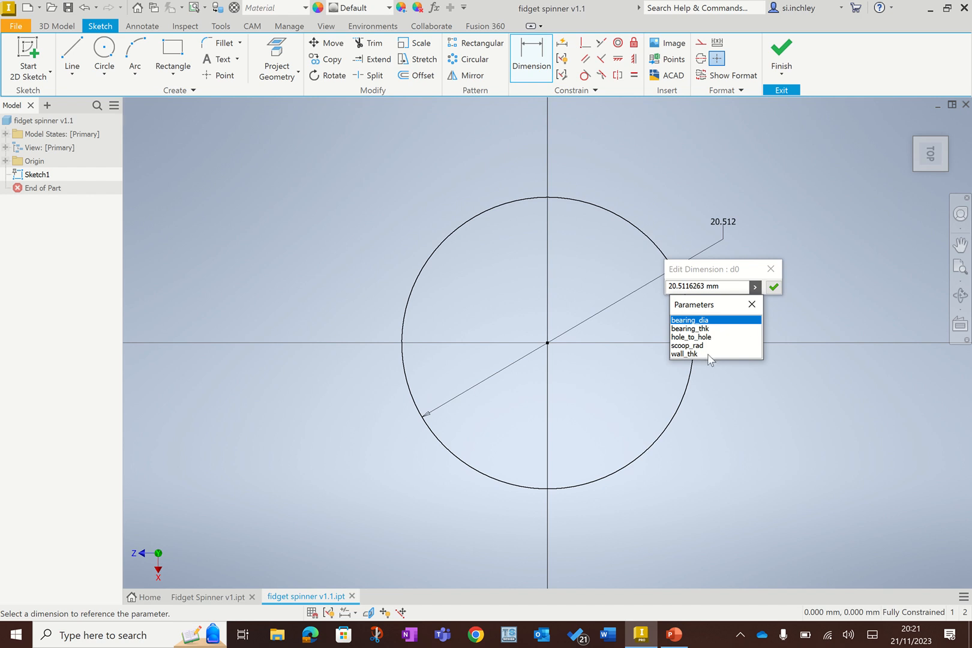
left_click(702, 321)
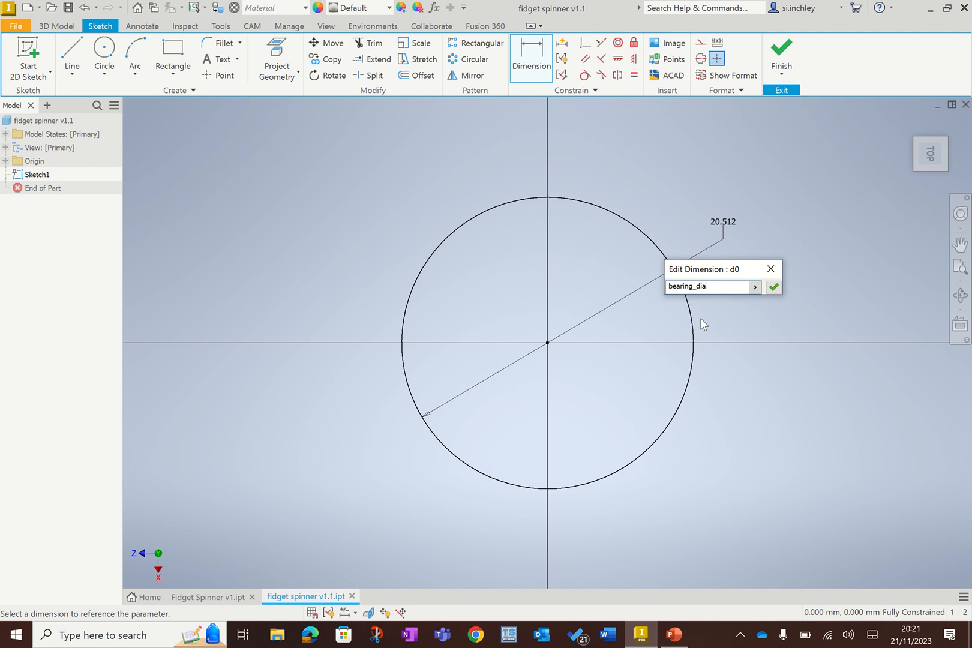
left_click(772, 288)
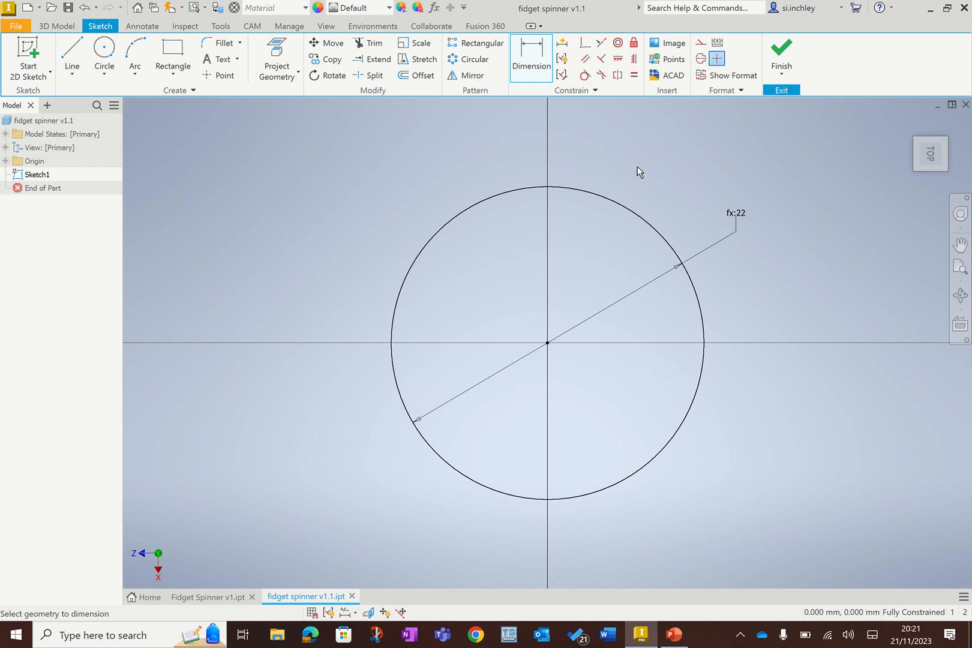
- Draw a 21 mm diameter circle above the origin circle, with its centre on the vertical axis
scroll(495, 326, "down", 6)
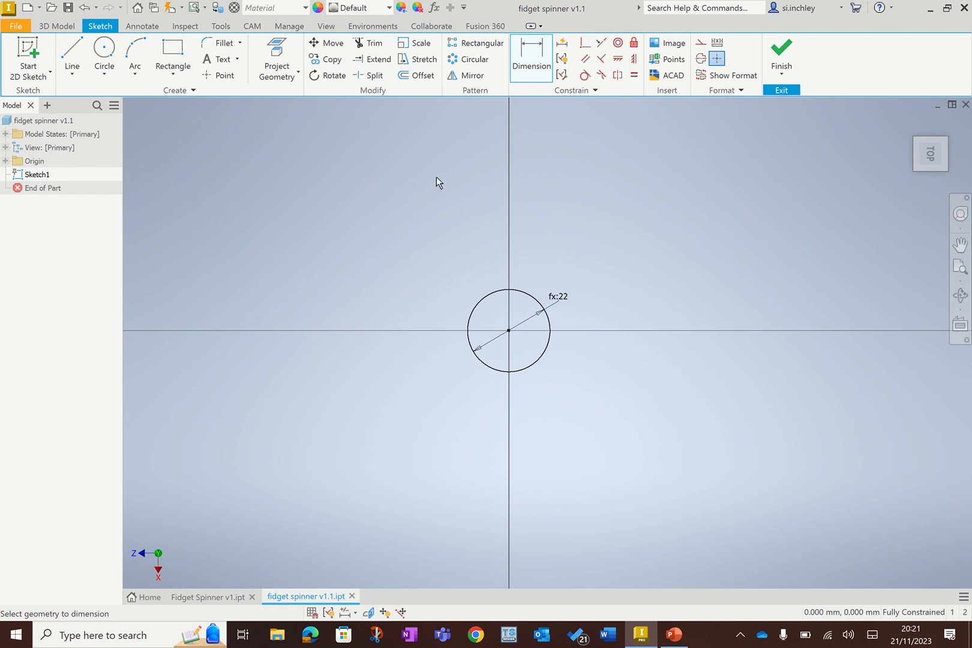
left_click(105, 47)
left_click(105, 47)
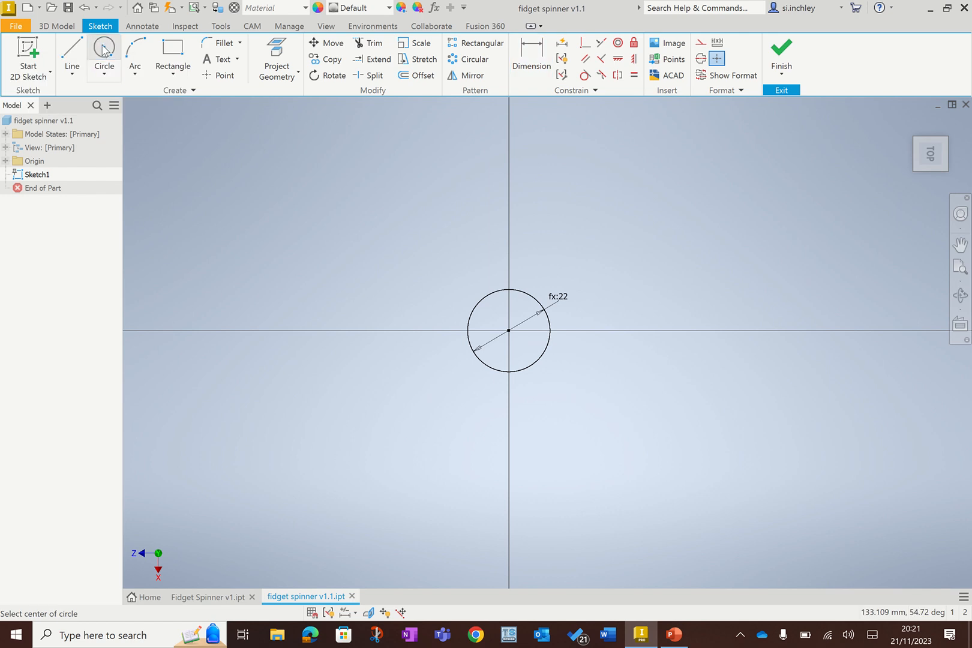
left_click(509, 197)
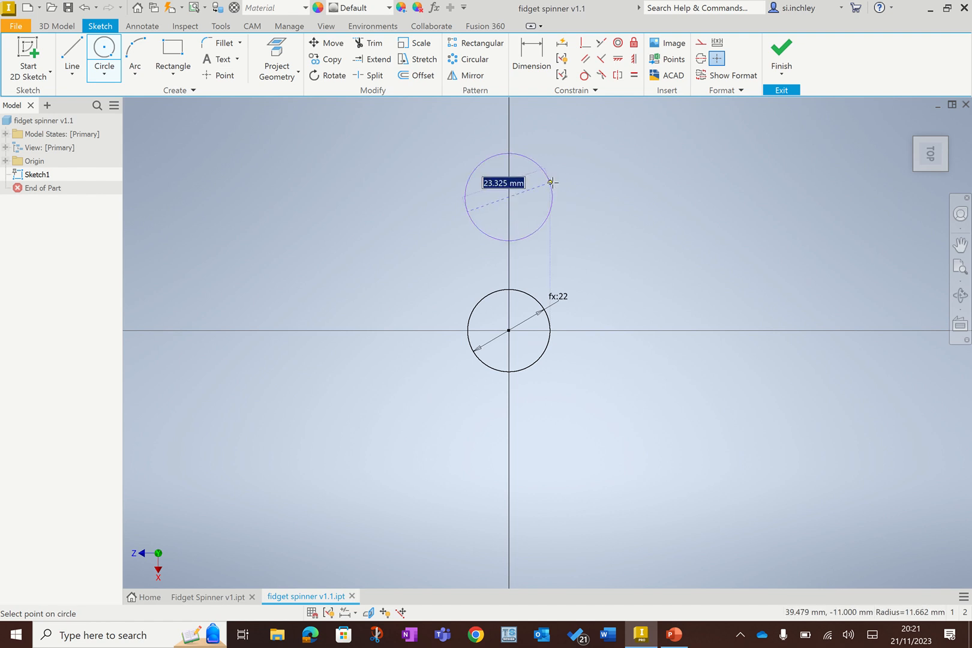
type("21")
key("Return")
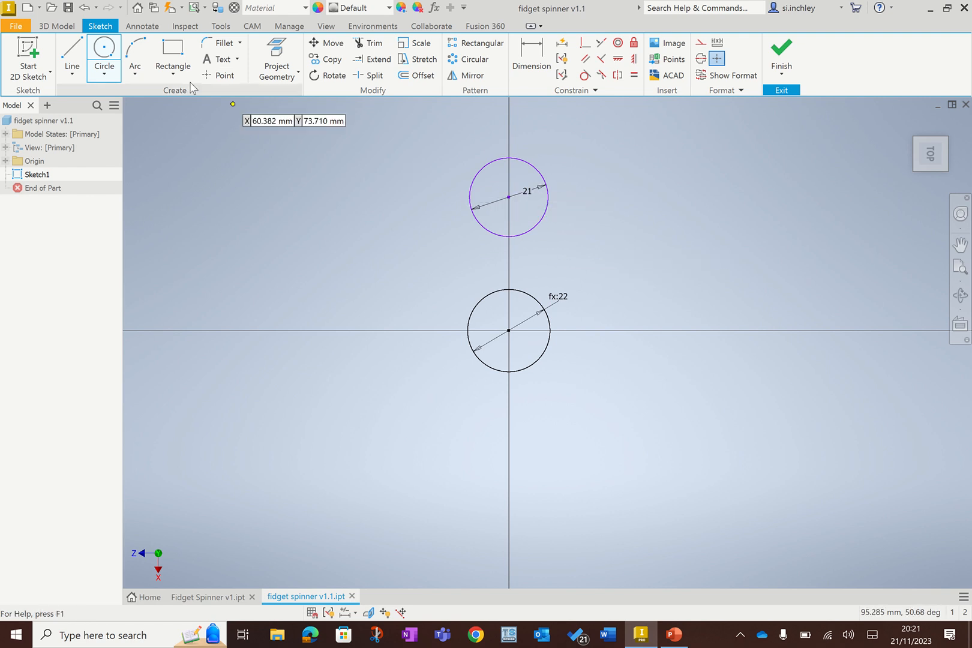
left_click(111, 57)
left_click(111, 57)
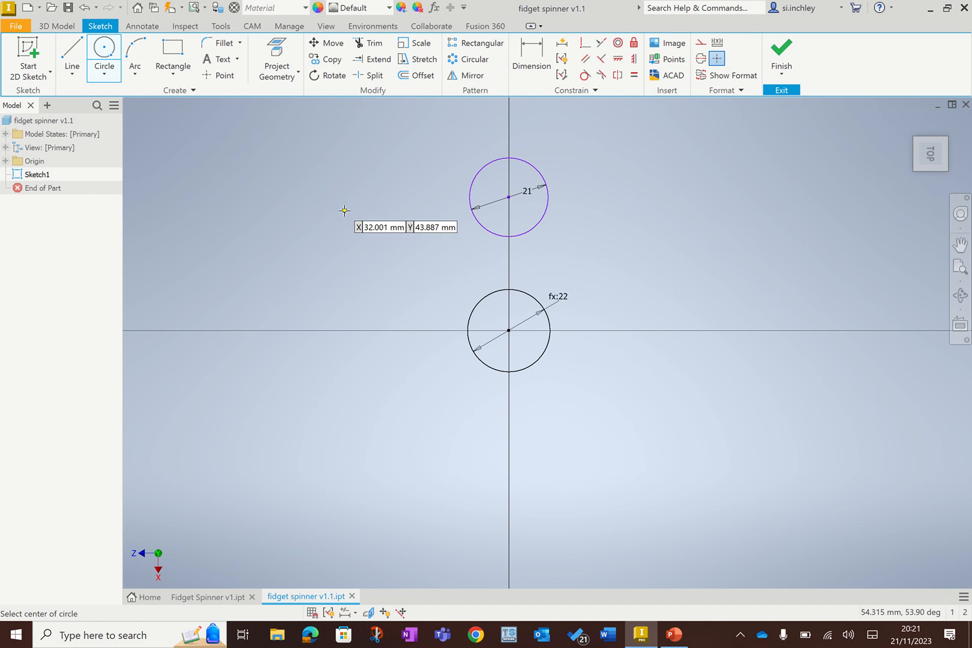
key("Escape")
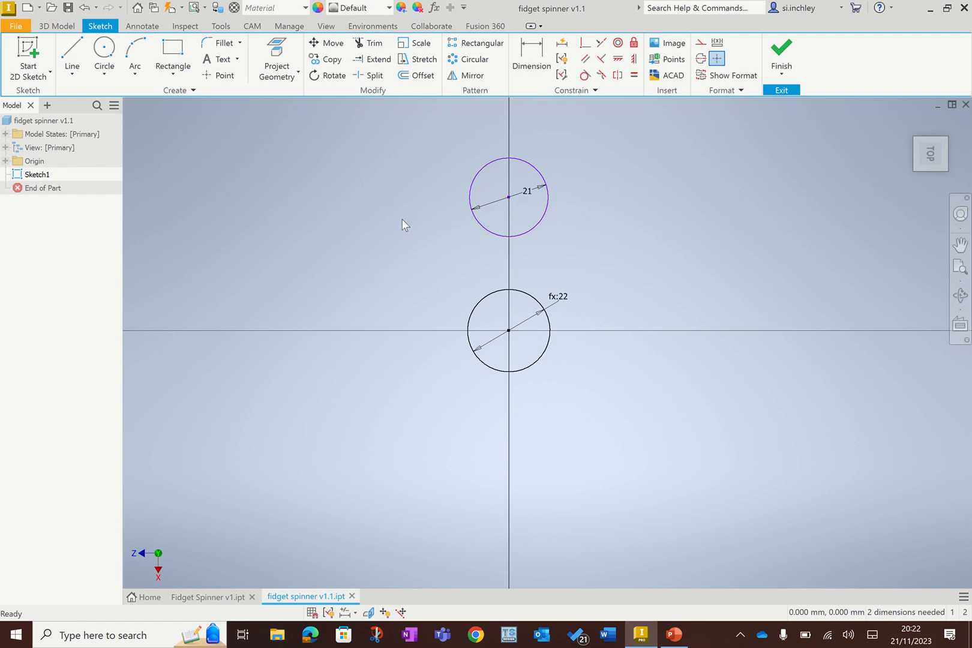
left_click(103, 51)
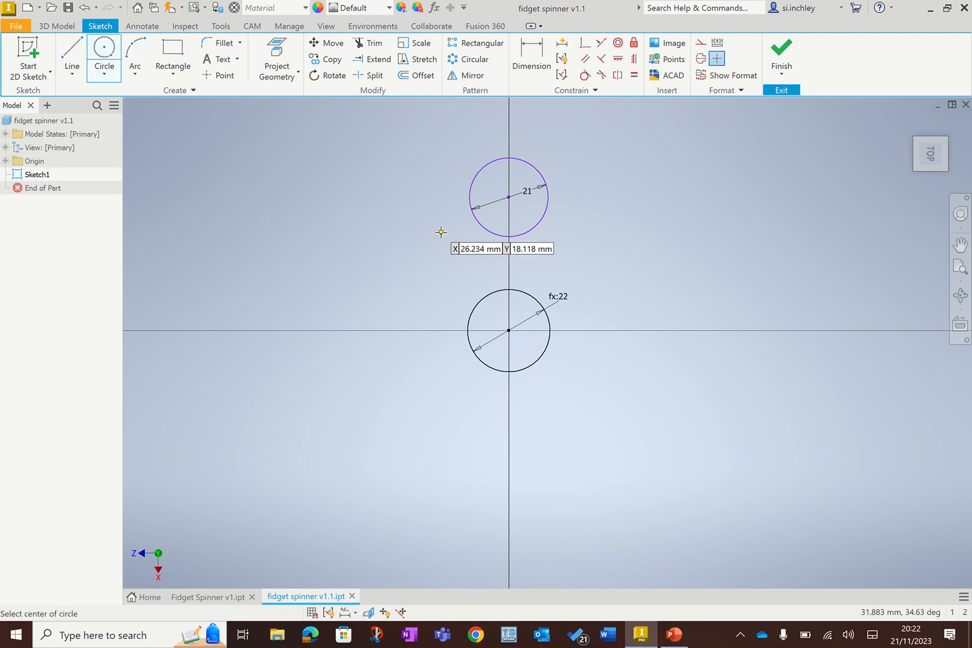
right_click(405, 214)
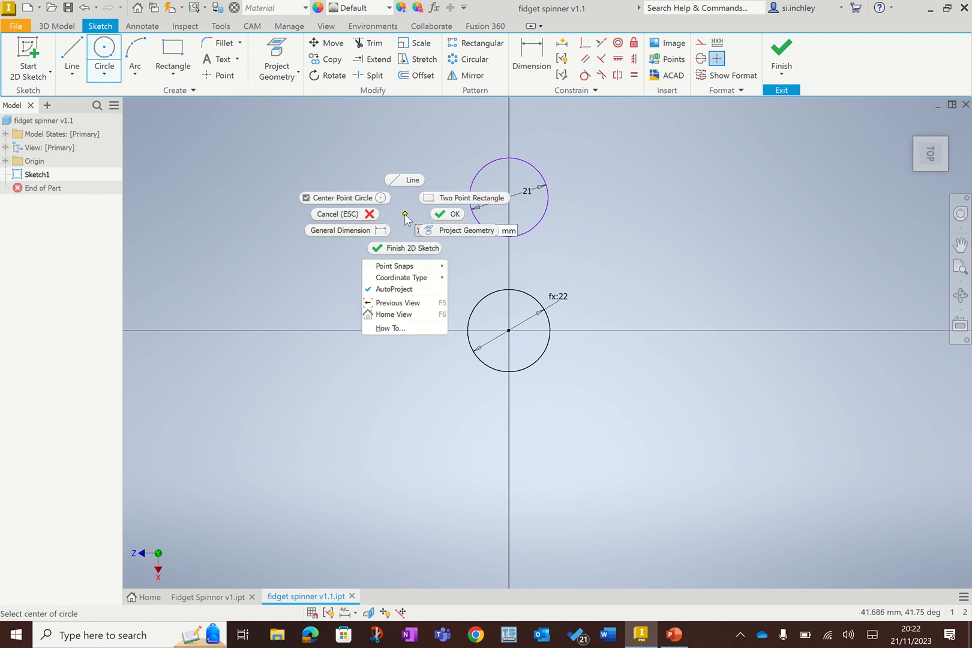
left_click(456, 217)
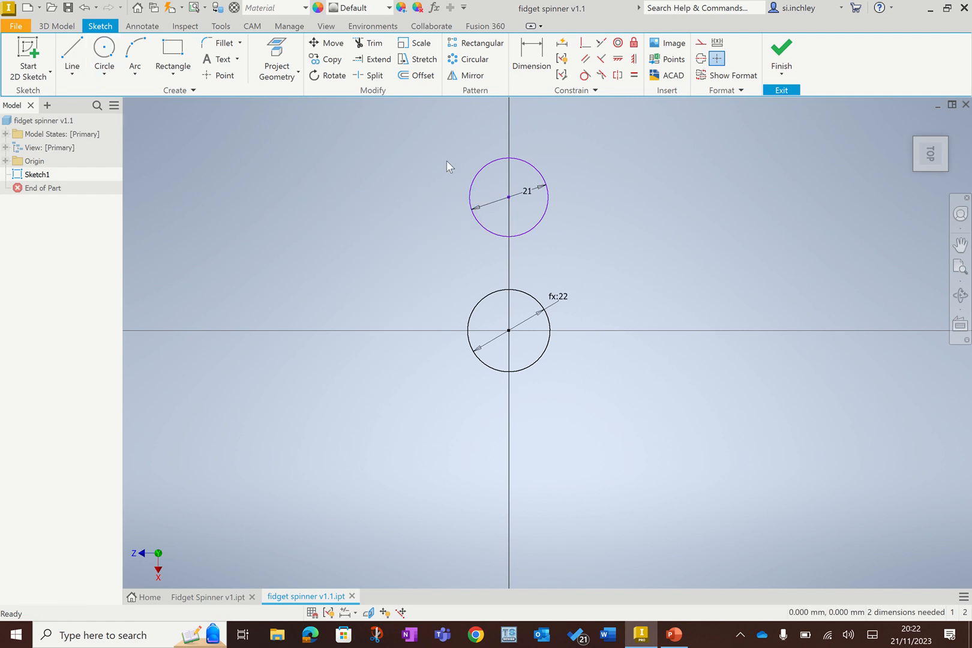
- Link the upper circle's diameter dimension to the bearing_dia user parameter, and remove that circle from the sketch
double_click(527, 193)
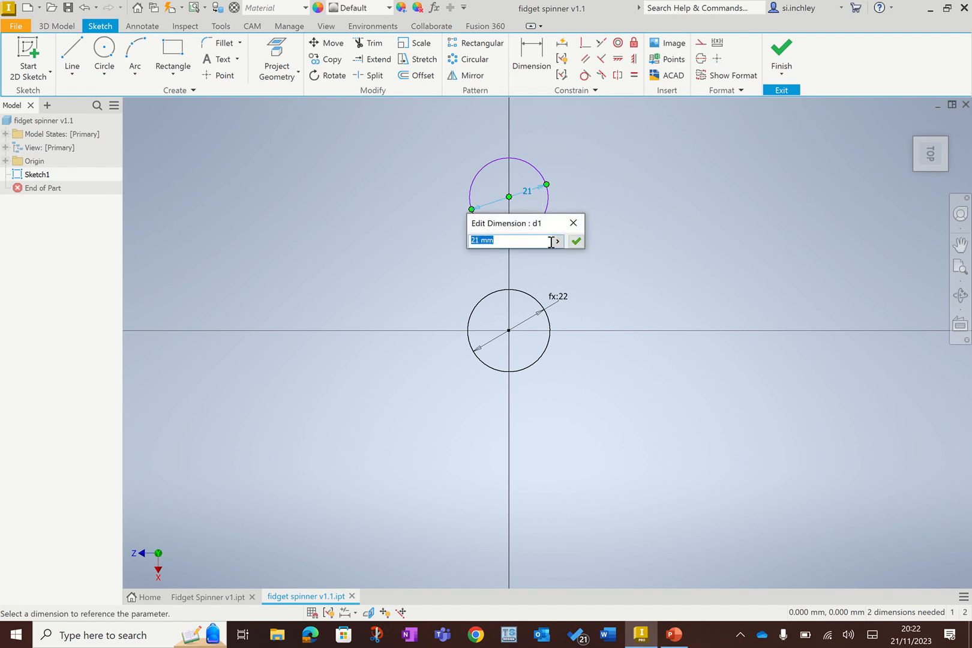
left_click(557, 242)
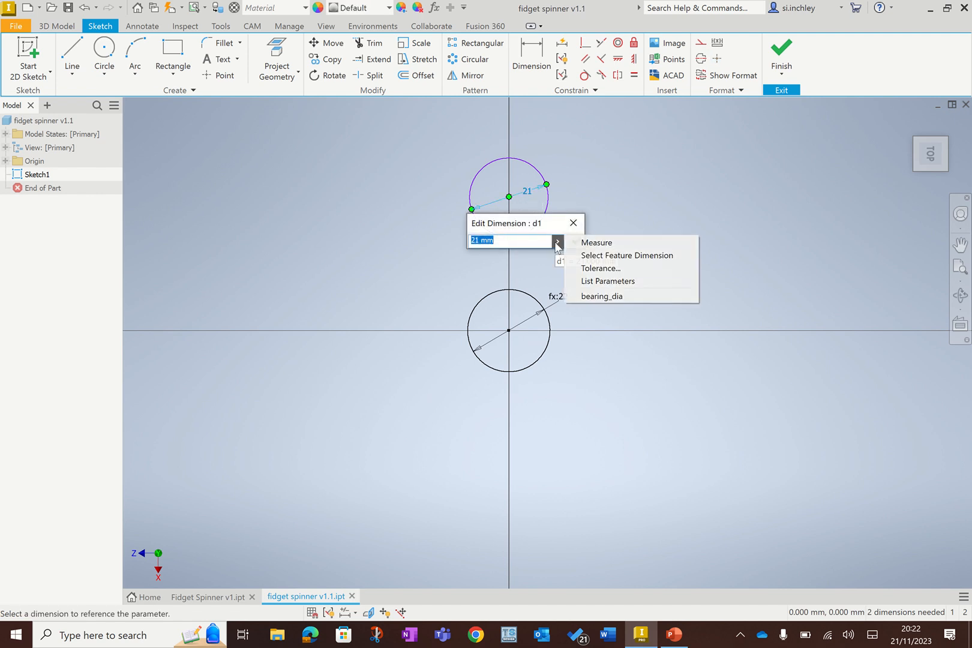
left_click(600, 282)
left_click(540, 275)
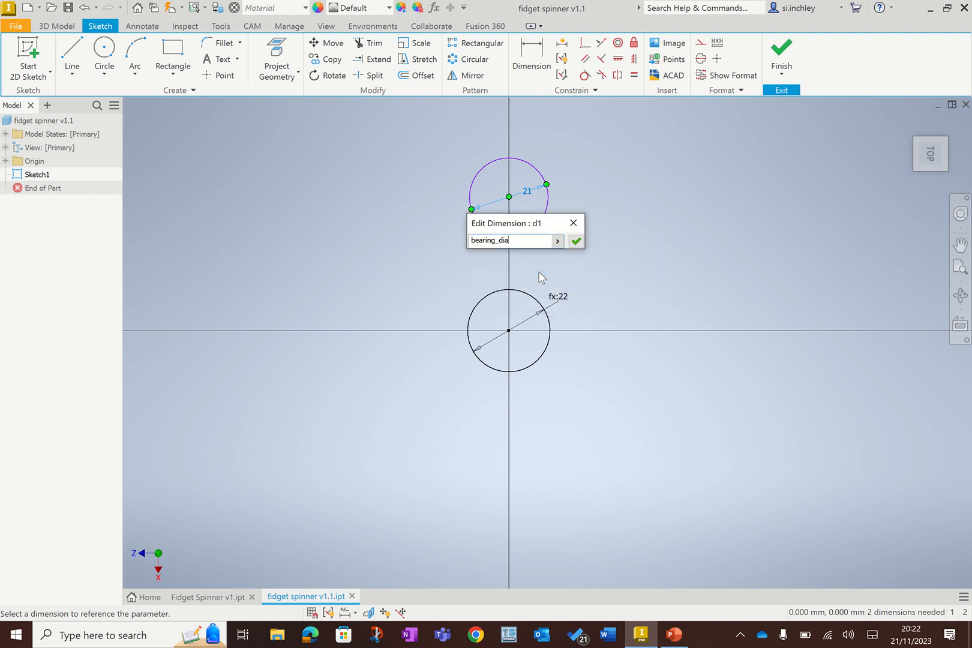
left_click(575, 244)
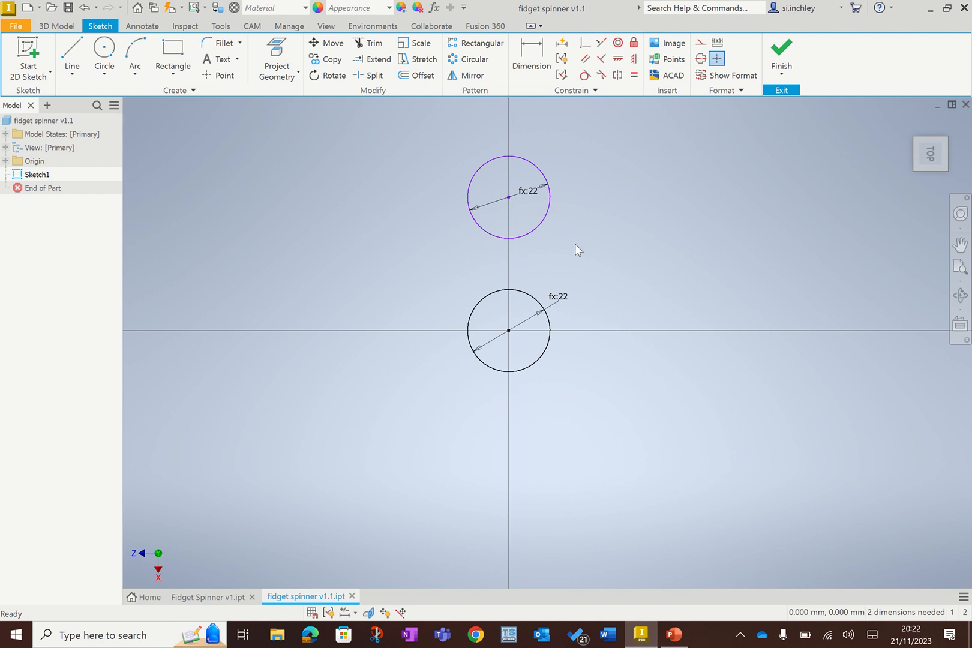
left_click(532, 193)
key("Delete")
- Sketch a circle about 26 mm in diameter above the origin circle, centred on the vertical axis
left_click(111, 48)
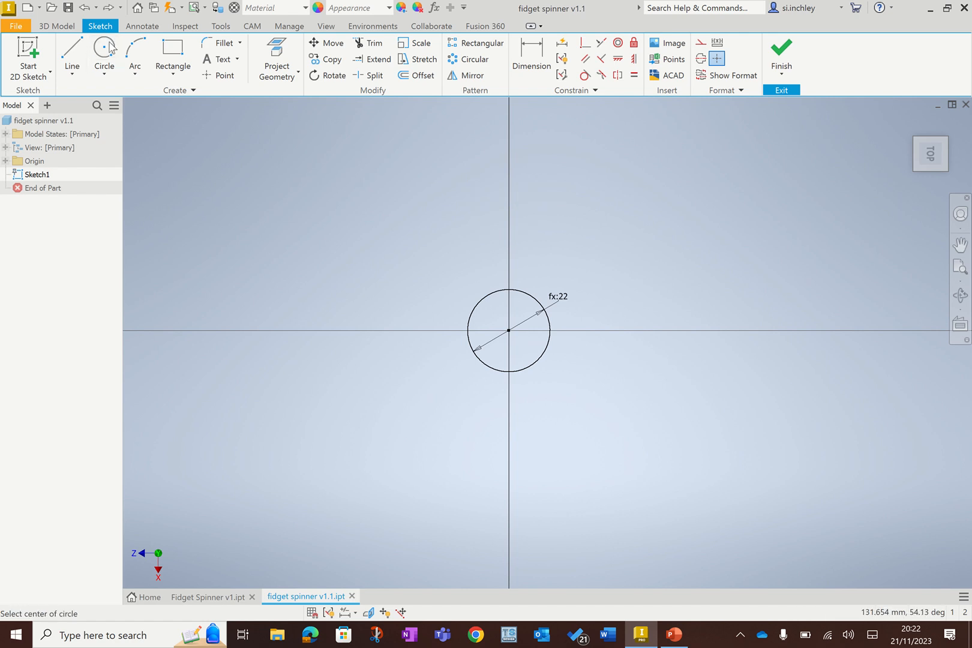
left_click(508, 187)
left_click(558, 187)
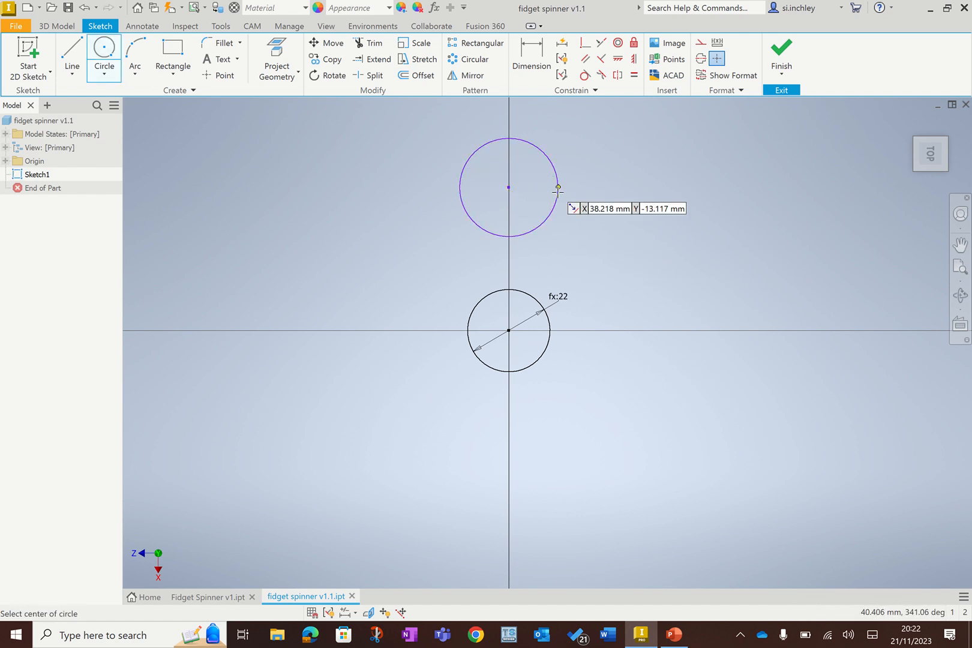
- Dimension the upper circle's diameter and link it to the bearing_dia user parameter
left_click(525, 56)
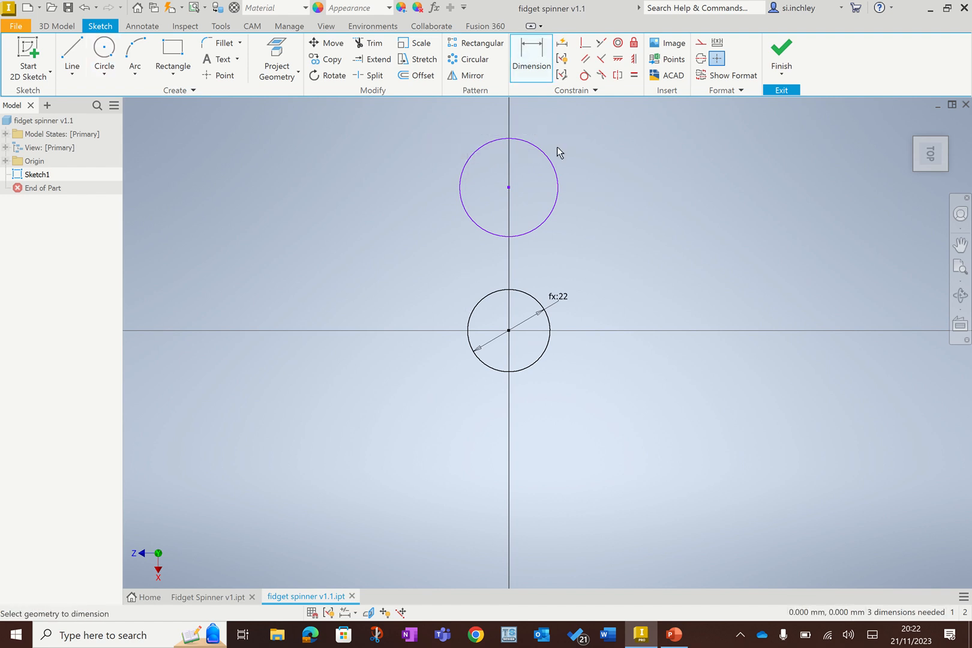
left_click(557, 186)
left_click(589, 162)
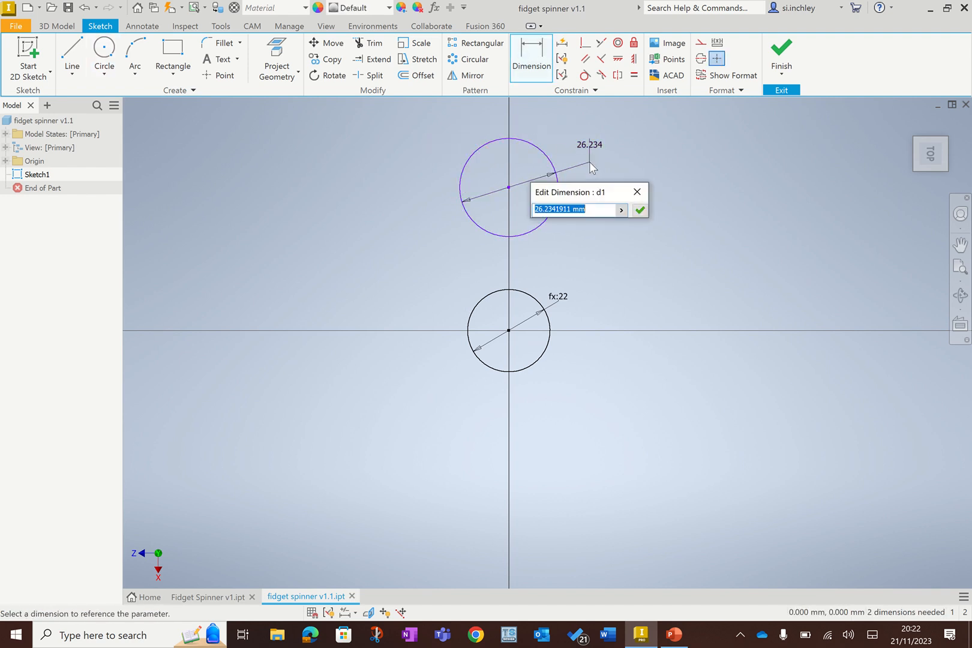
left_click(622, 209)
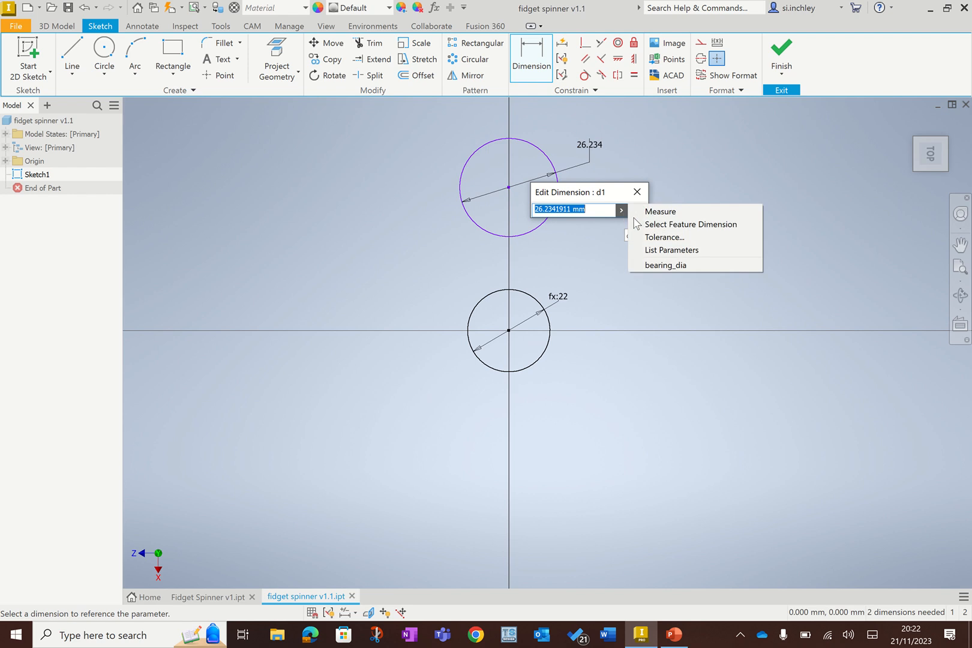
left_click(670, 250)
left_click(588, 243)
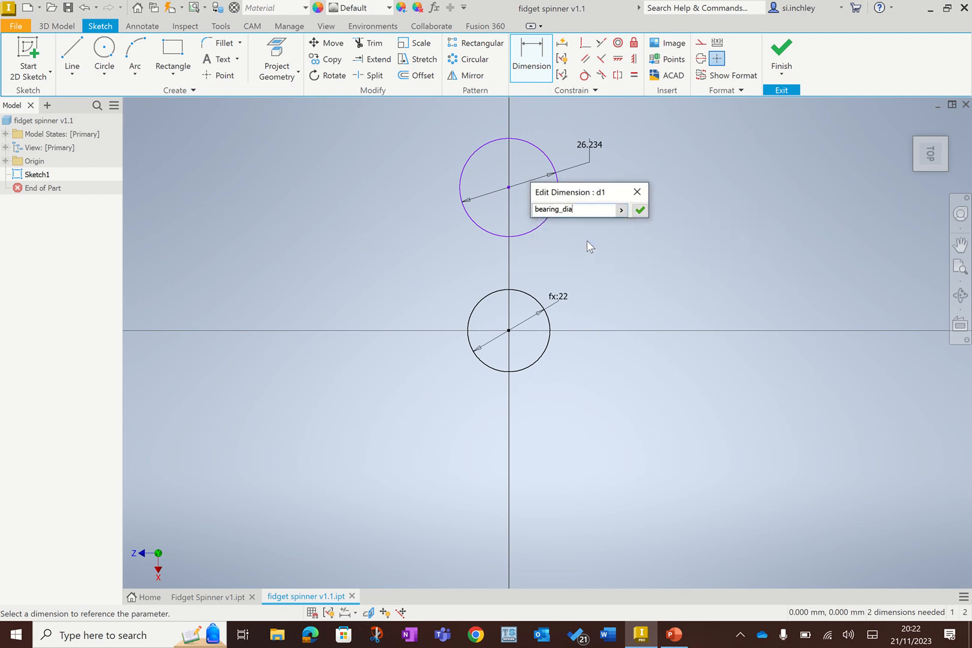
left_click(640, 210)
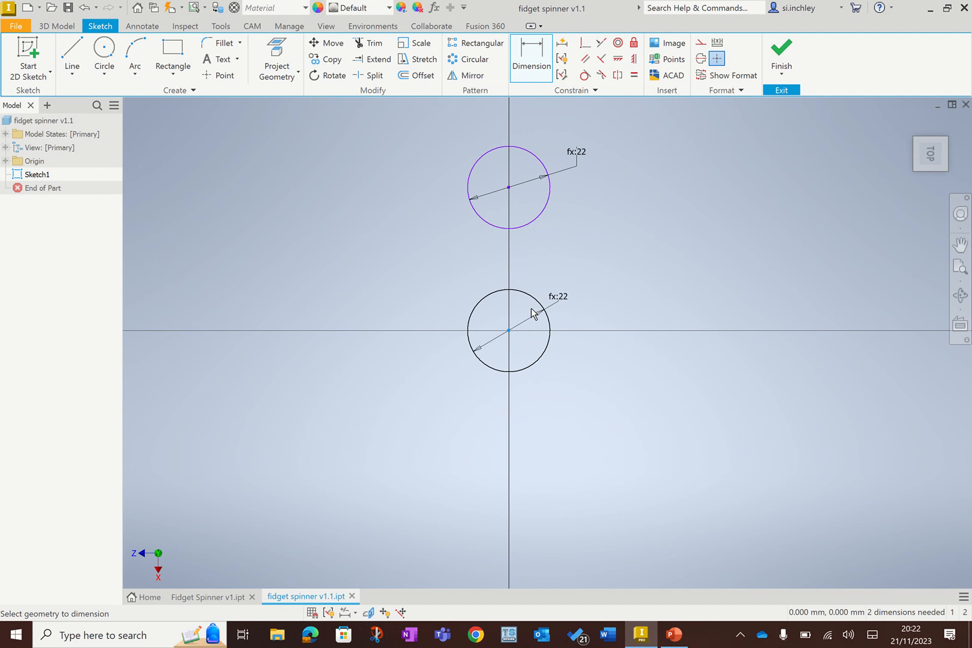
- Dimension the vertical distance between the two circle centres and link it to the hole_to_hole user parameter
left_click(508, 188)
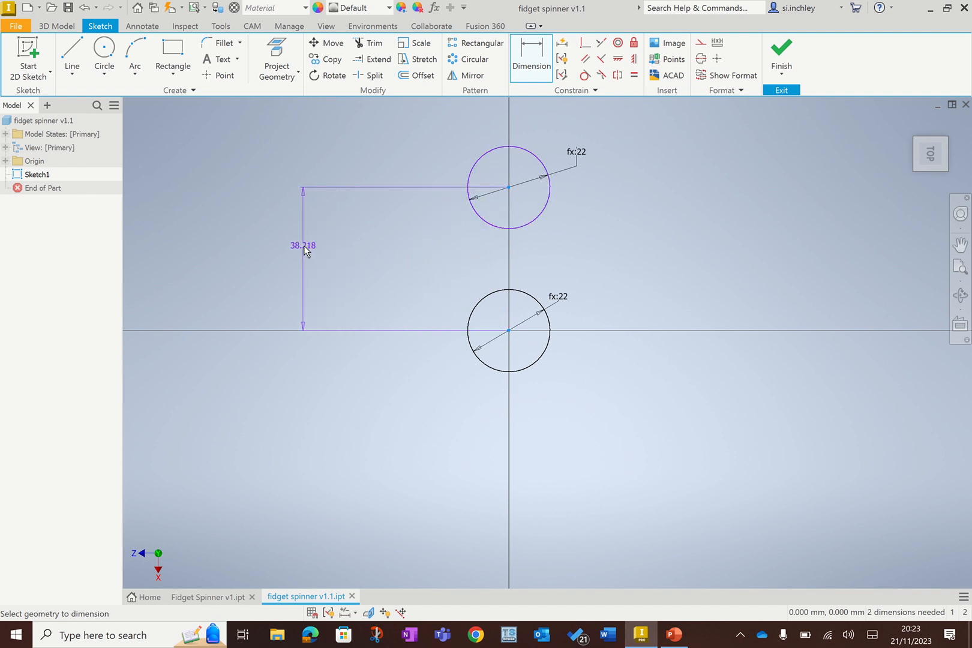
left_click(305, 250)
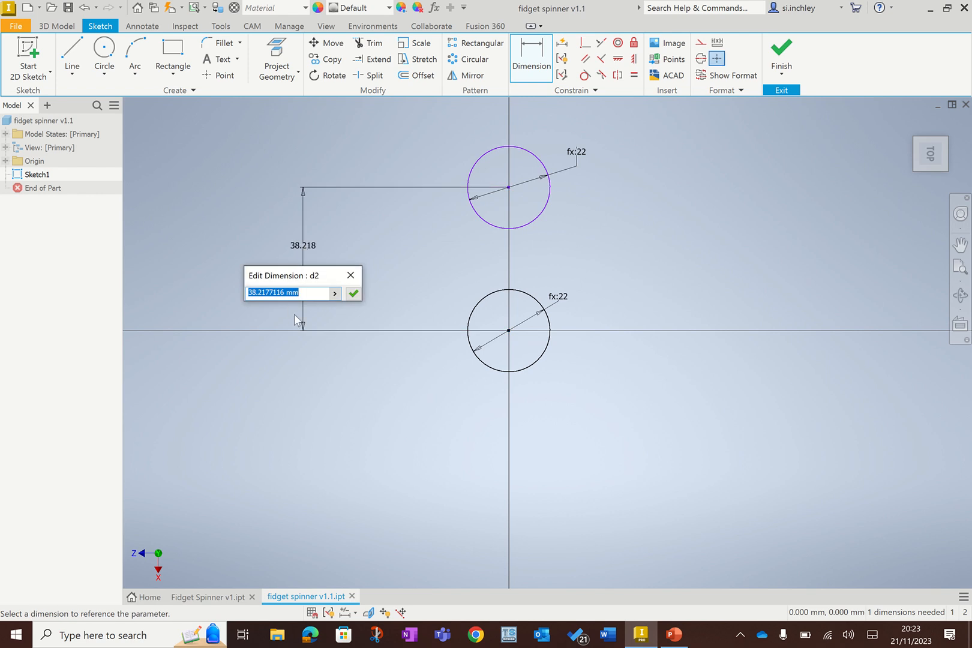
left_click(335, 294)
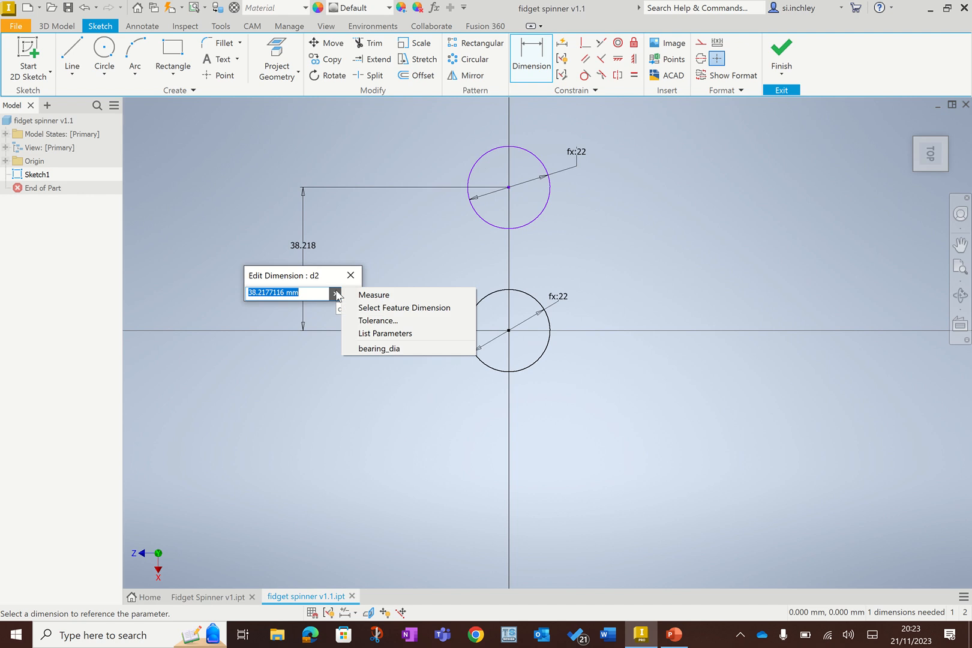
left_click(391, 333)
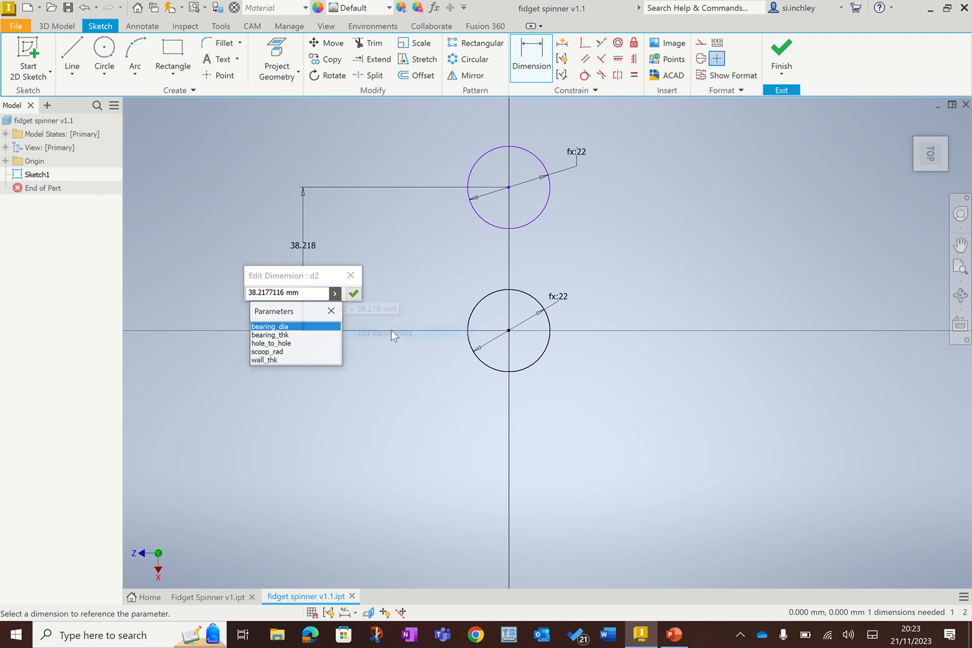
left_click(285, 345)
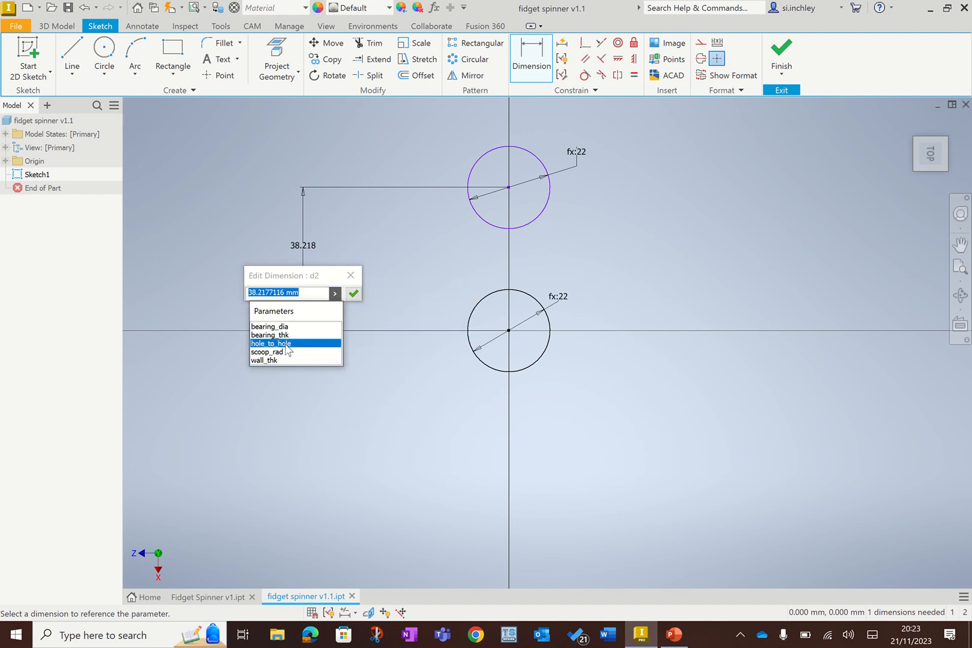
left_click(353, 294)
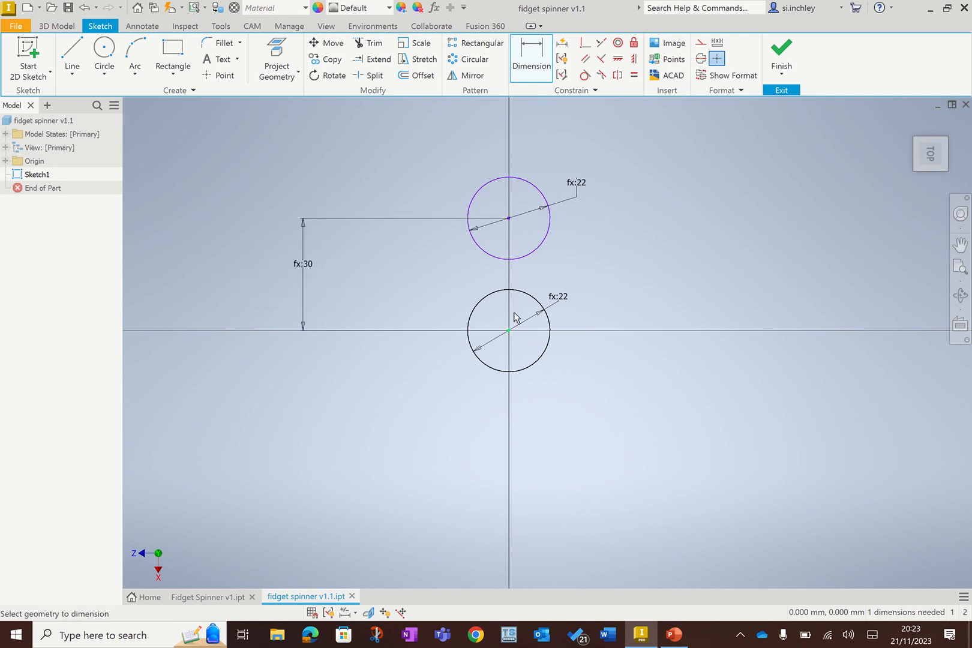